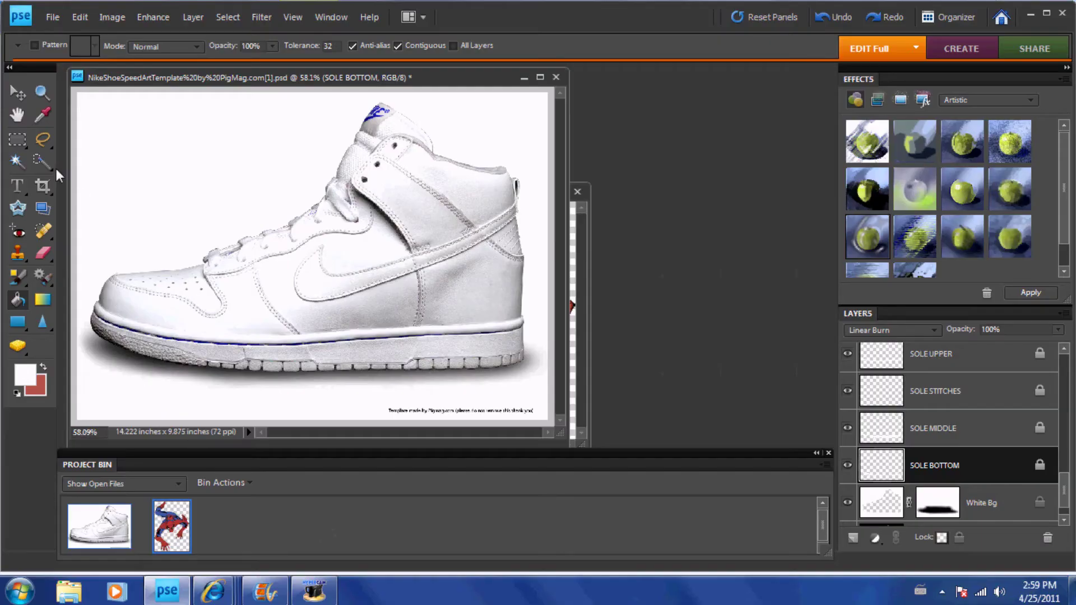
Set the foreground colour to pure red ff0000 and fill the sole on the SOLE BOTTOM layer
click(28, 374)
drag(480, 215, 576, 163)
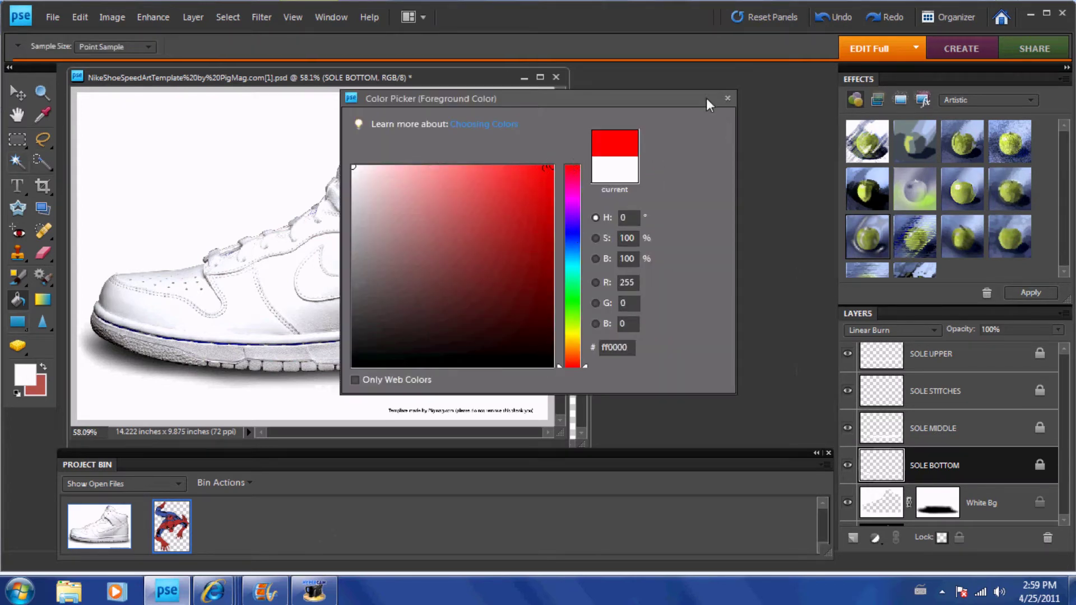
click(677, 122)
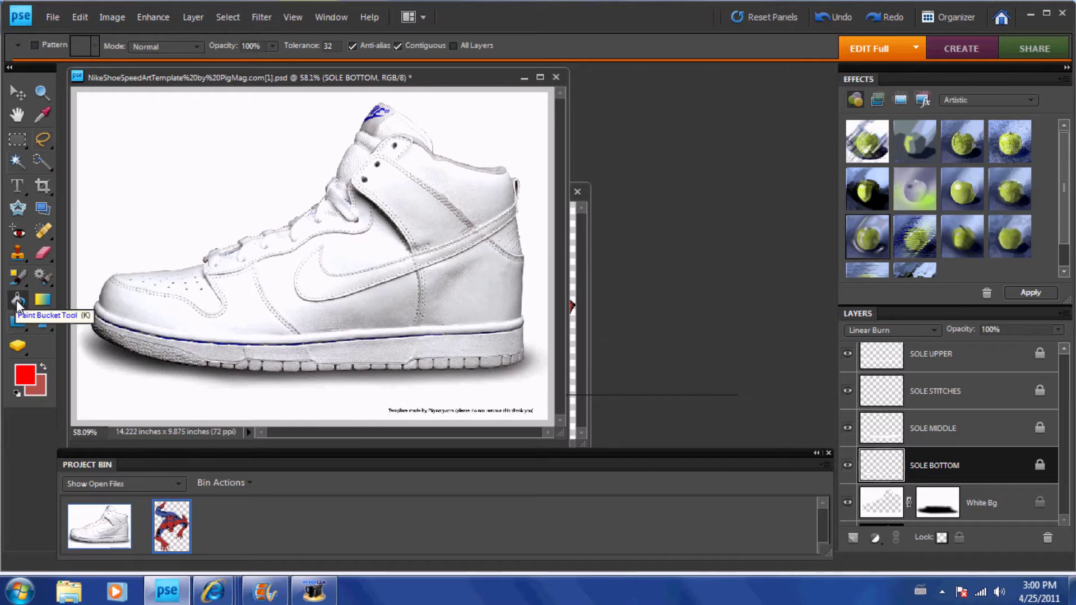
click(149, 344)
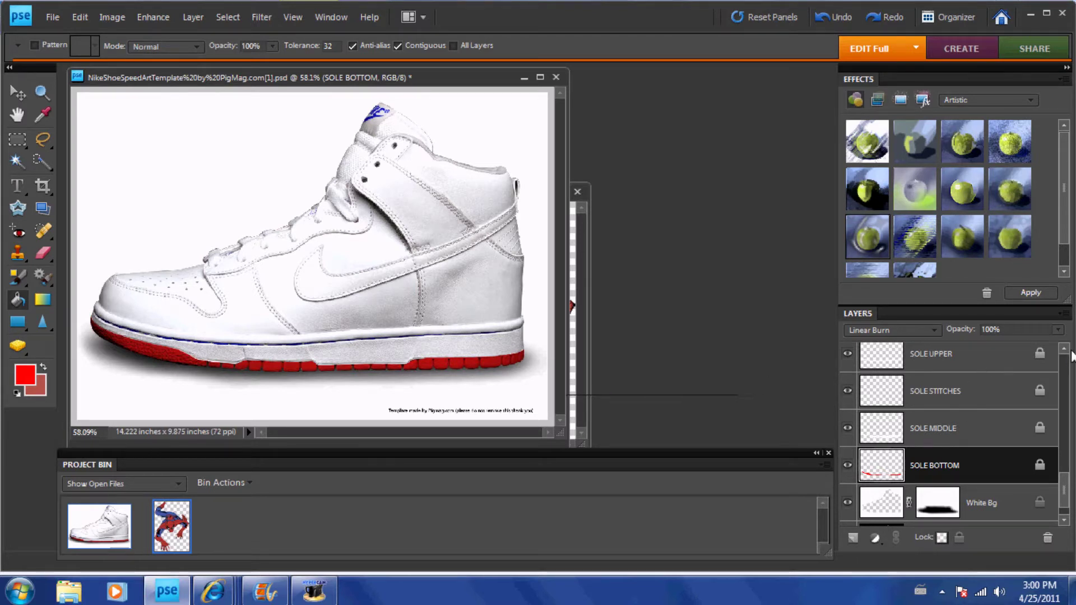
Fill the toe panel (FRONTAL) and the lower heel flap (FLAP BOTTOM) with red
scroll(1008, 392, up, 1)
scroll(983, 402, up, 2)
click(971, 434)
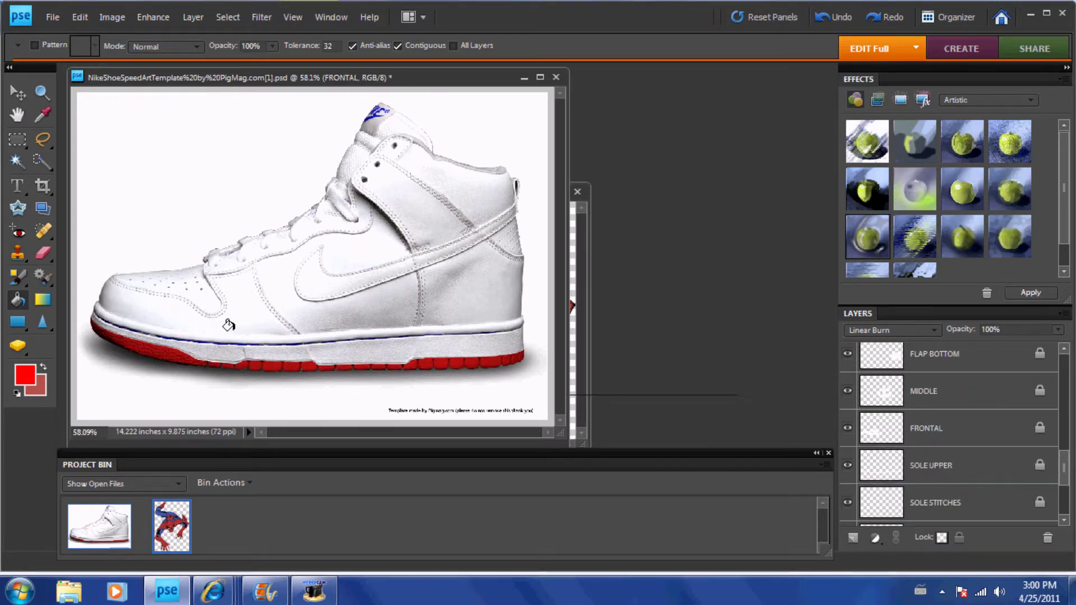
click(134, 307)
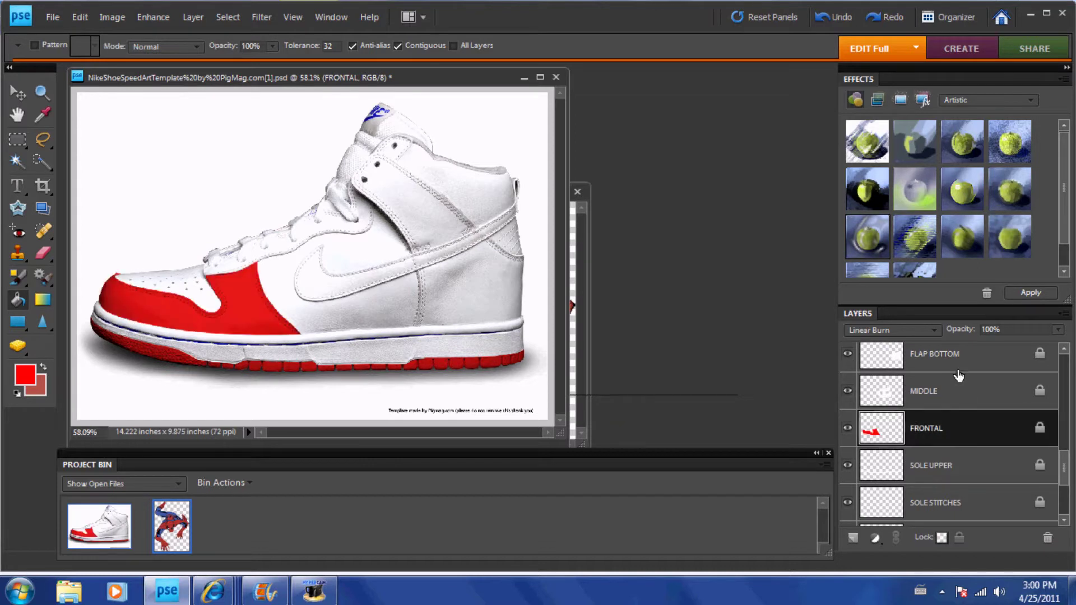
click(934, 359)
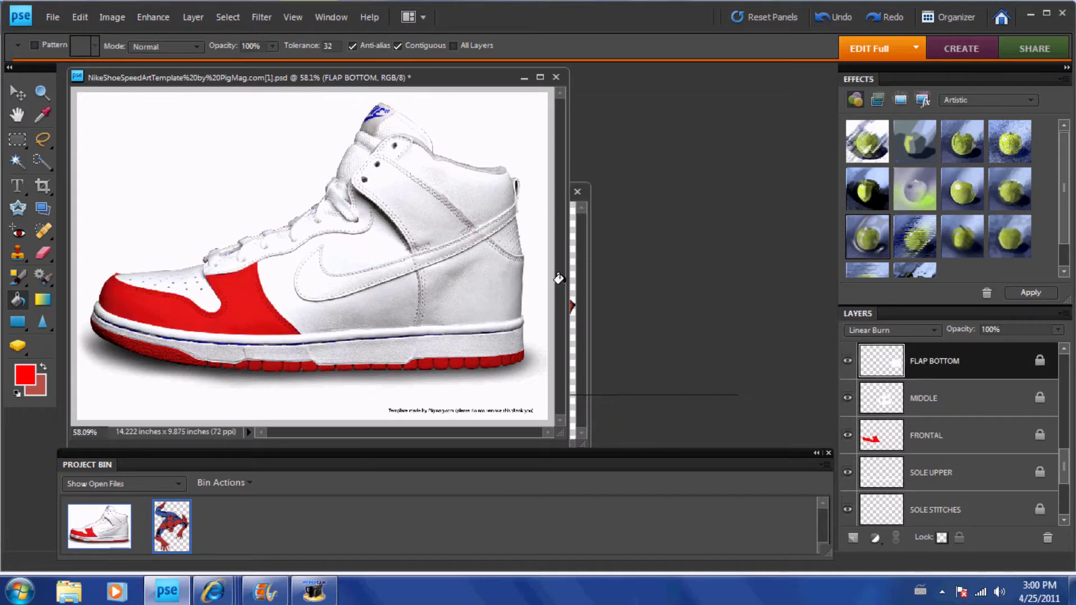
click(486, 288)
Fill the upper flap panel on the FLAP TOP layer with red
scroll(1065, 358, up, 3)
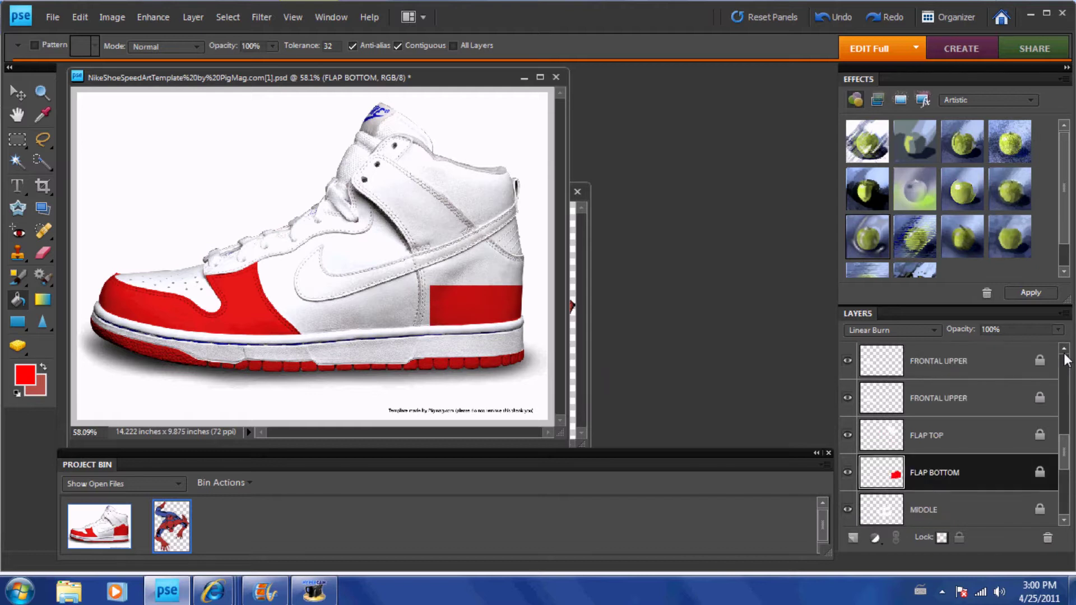
scroll(1065, 358, up, 1)
click(964, 472)
click(416, 227)
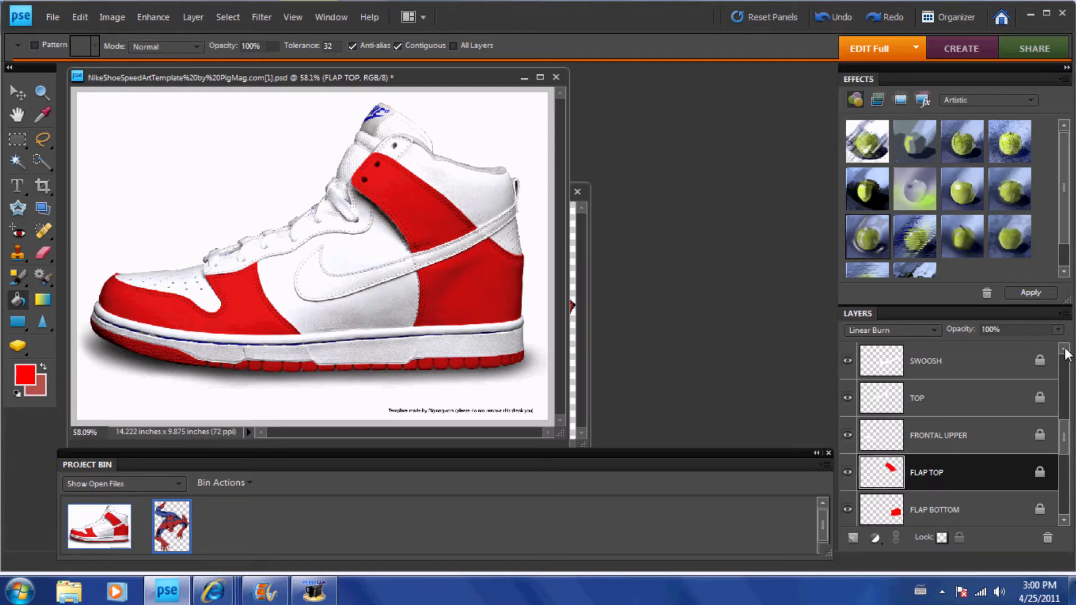
scroll(1065, 355, up, 3)
scroll(1024, 410, up, 1)
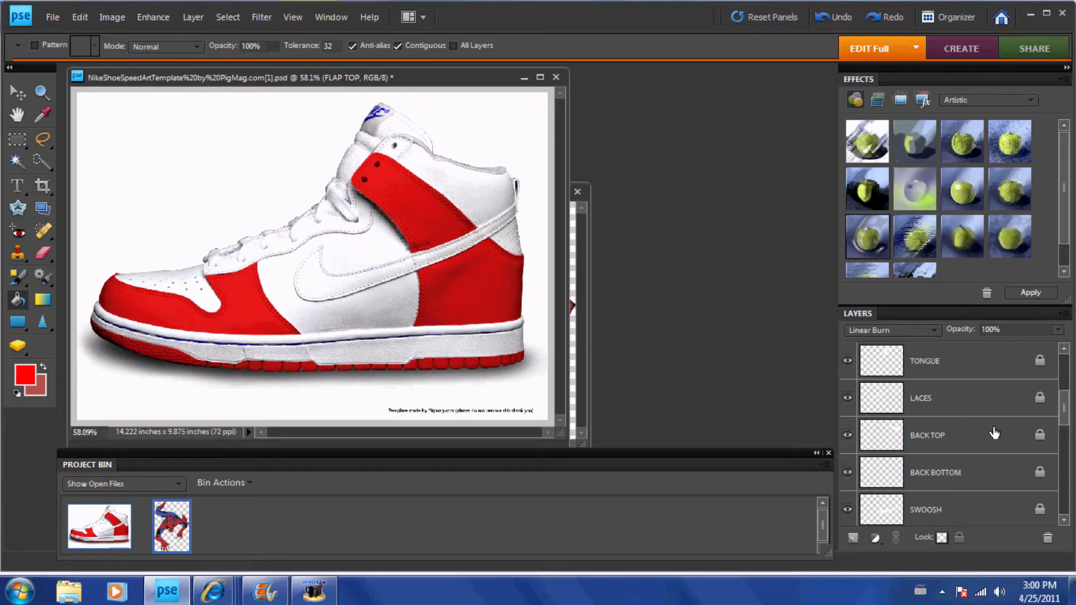
click(952, 398)
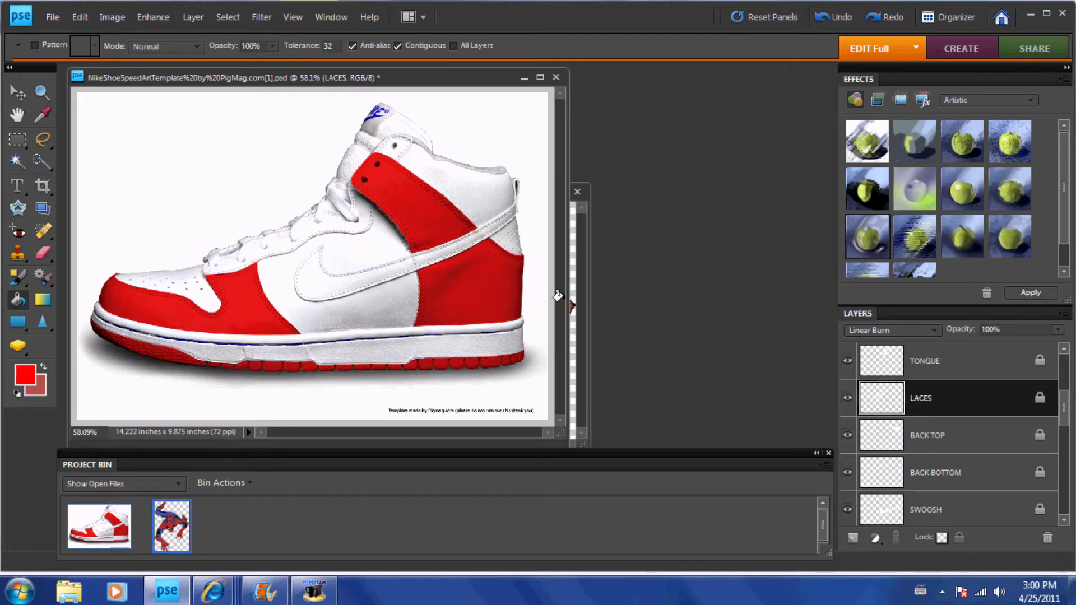
Set the foreground to blue (hue 240) and fill each lace on the LACES layer
click(25, 374)
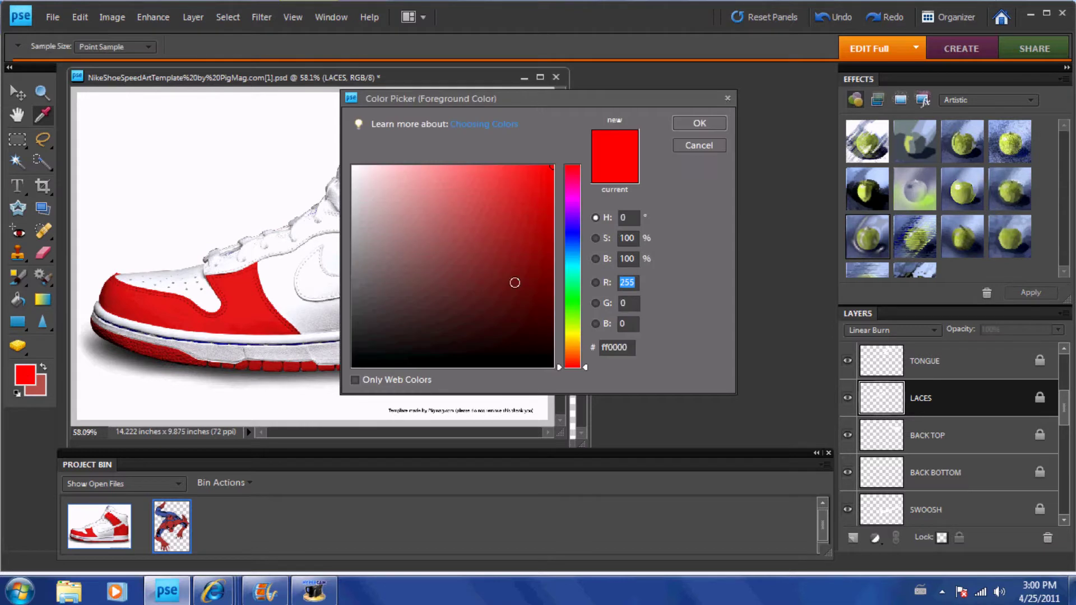
click(575, 233)
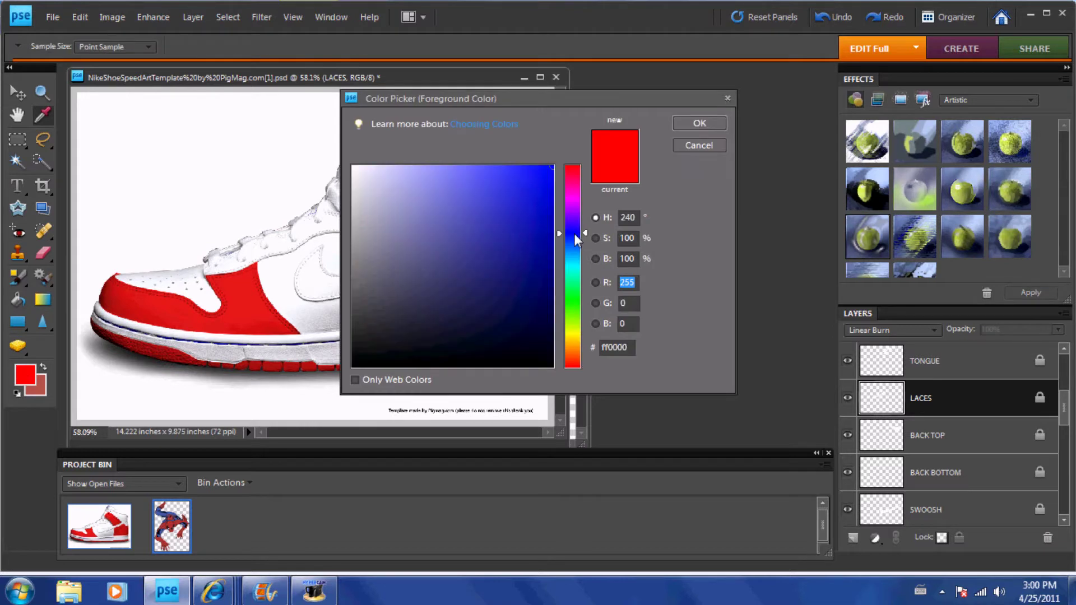
click(677, 126)
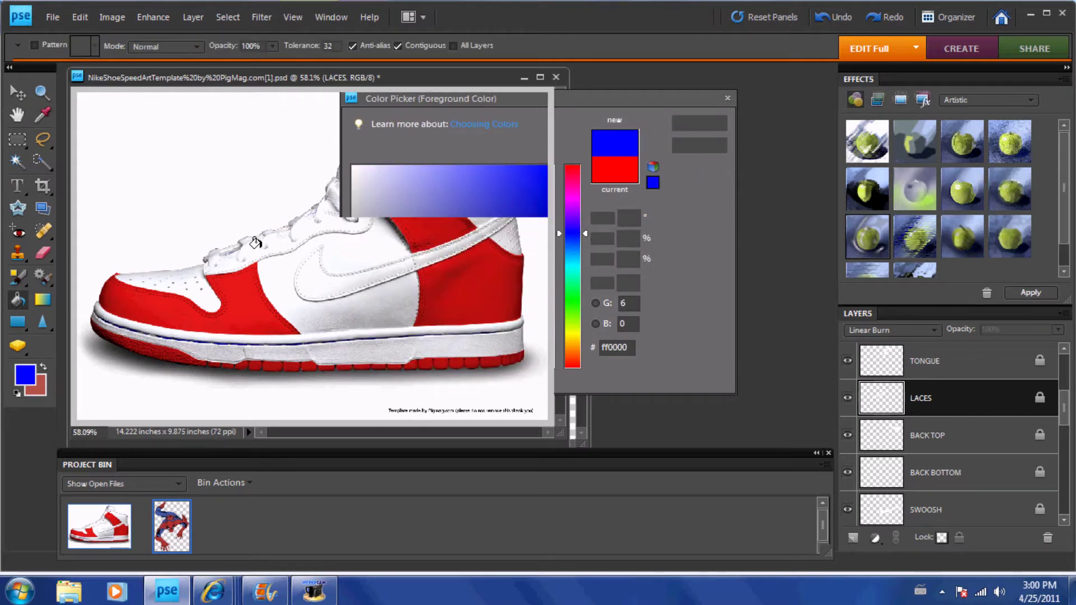
click(213, 256)
click(238, 246)
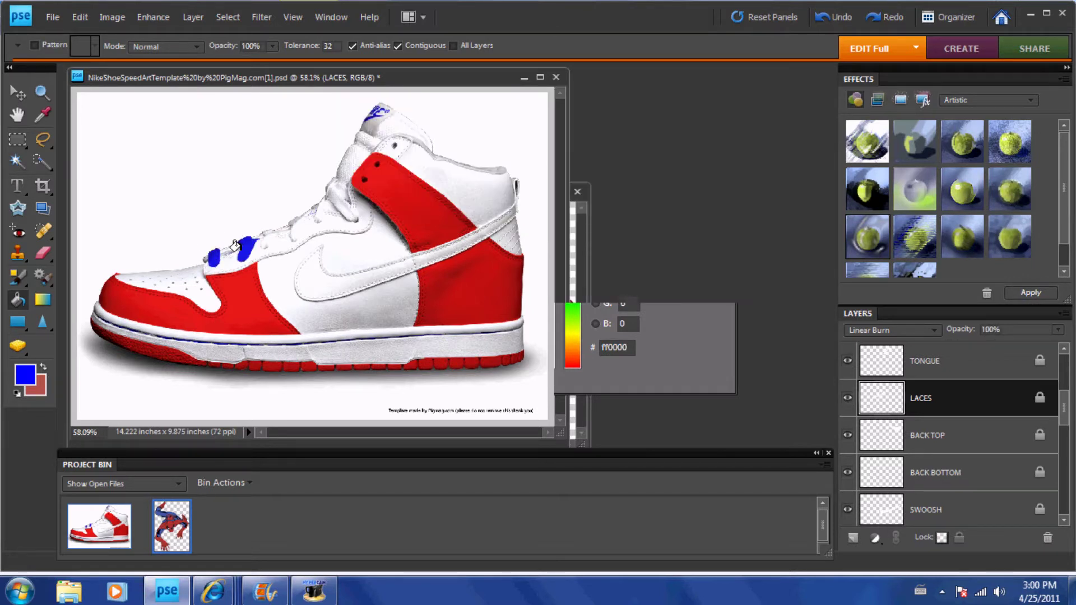
click(262, 234)
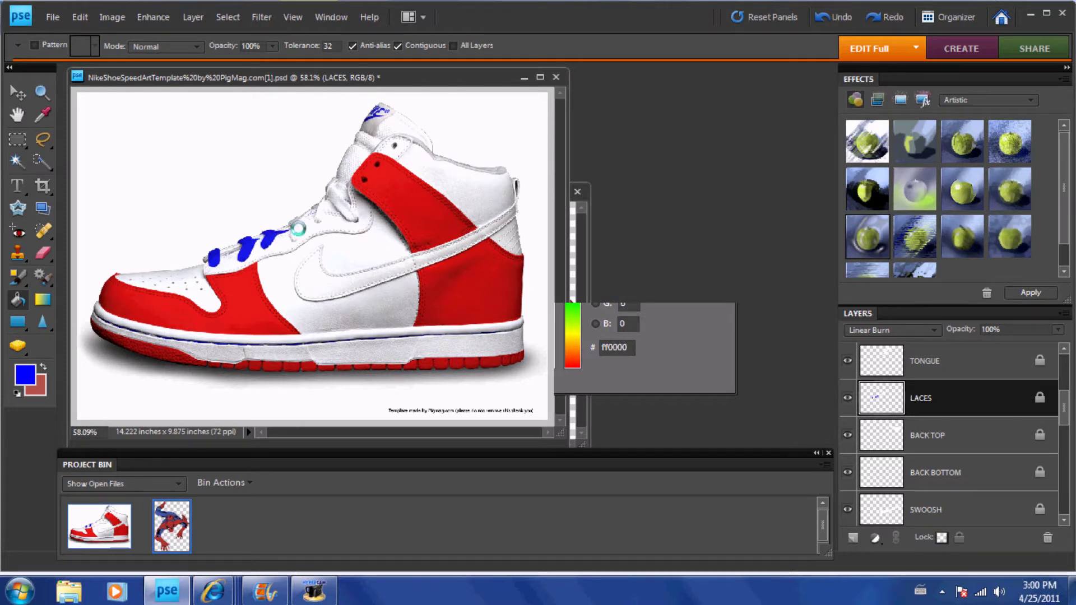
click(292, 220)
click(332, 197)
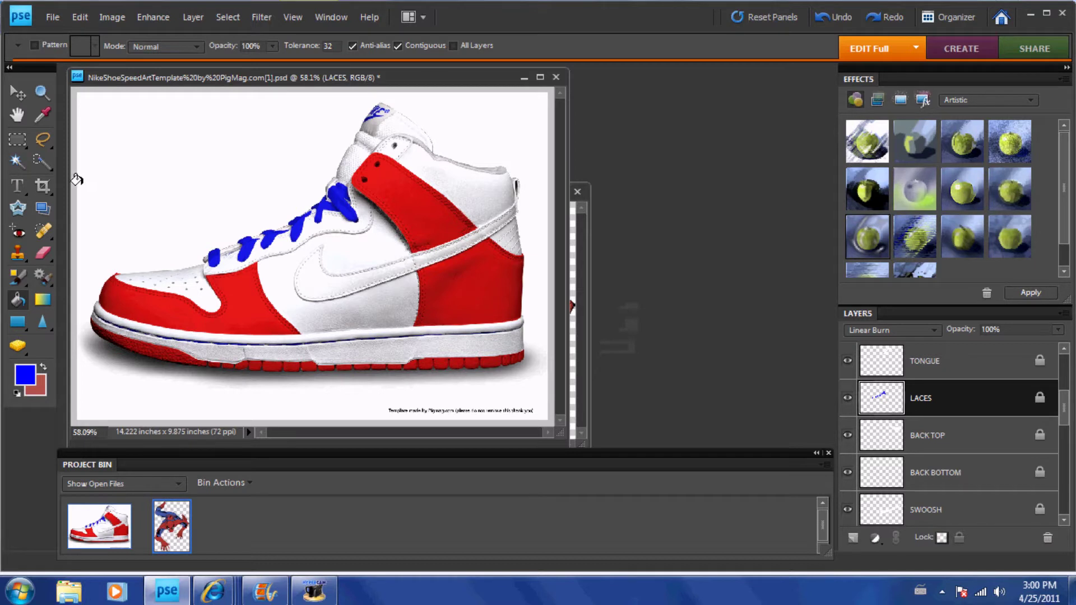
Switch the foreground back to red, select the SWOOSH layer and fill the swoosh red
click(25, 374)
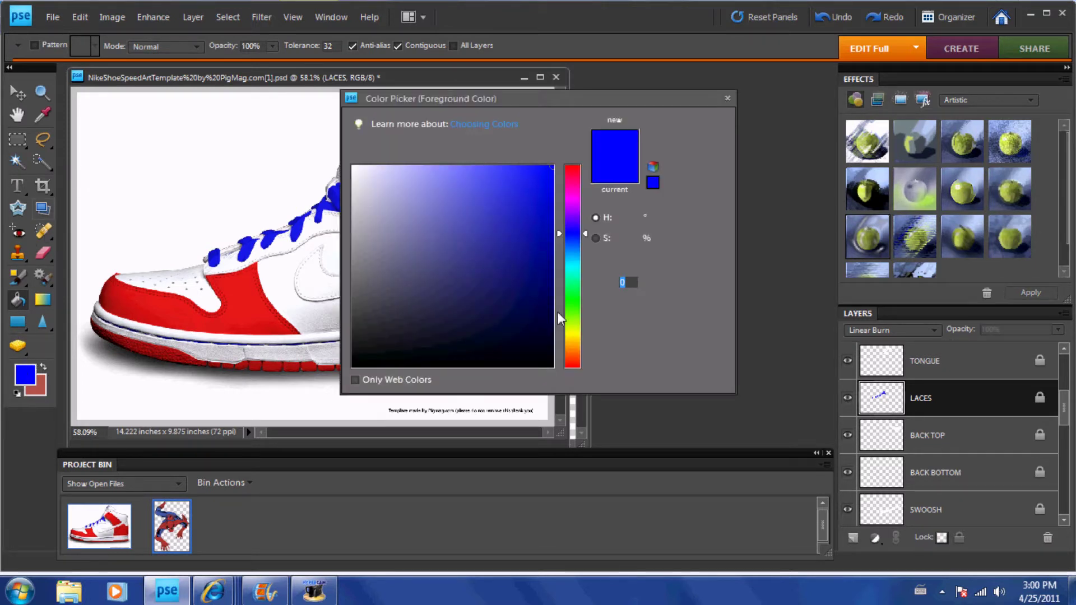
drag(568, 233, 574, 368)
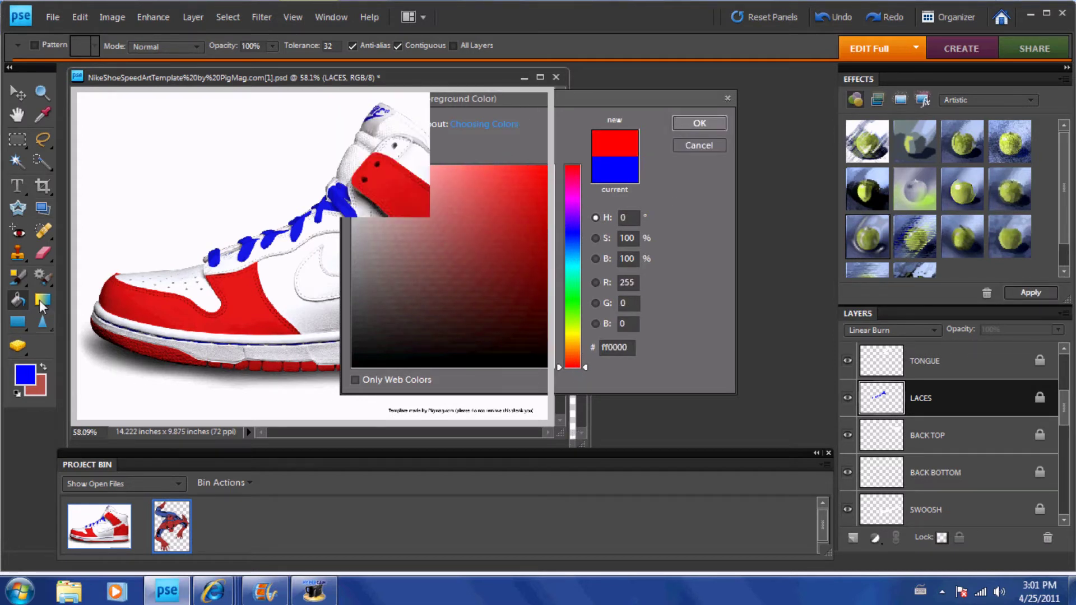
click(19, 94)
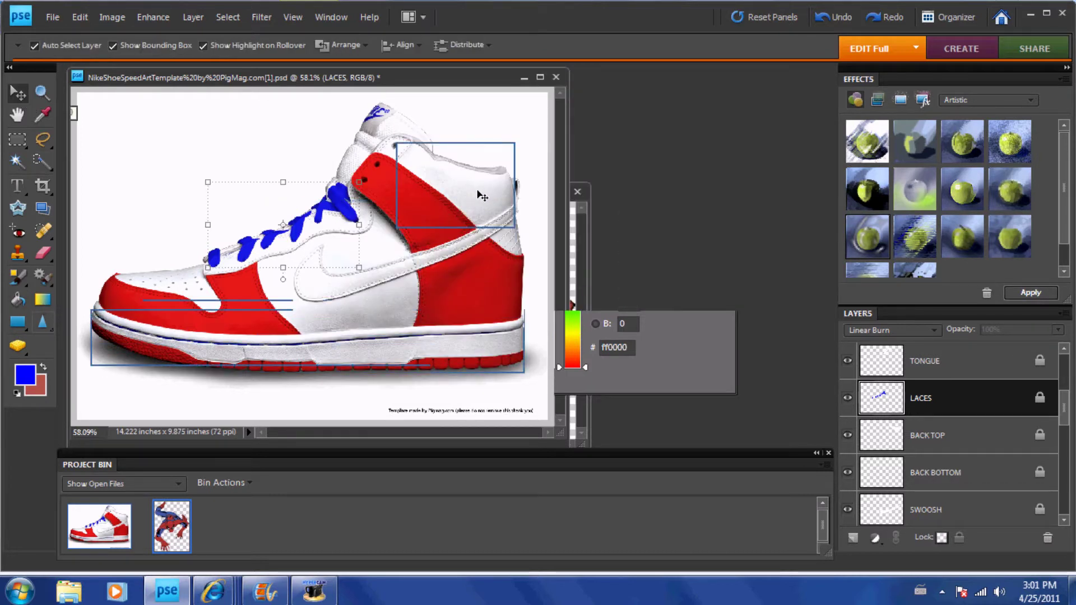
click(353, 285)
click(17, 301)
click(296, 275)
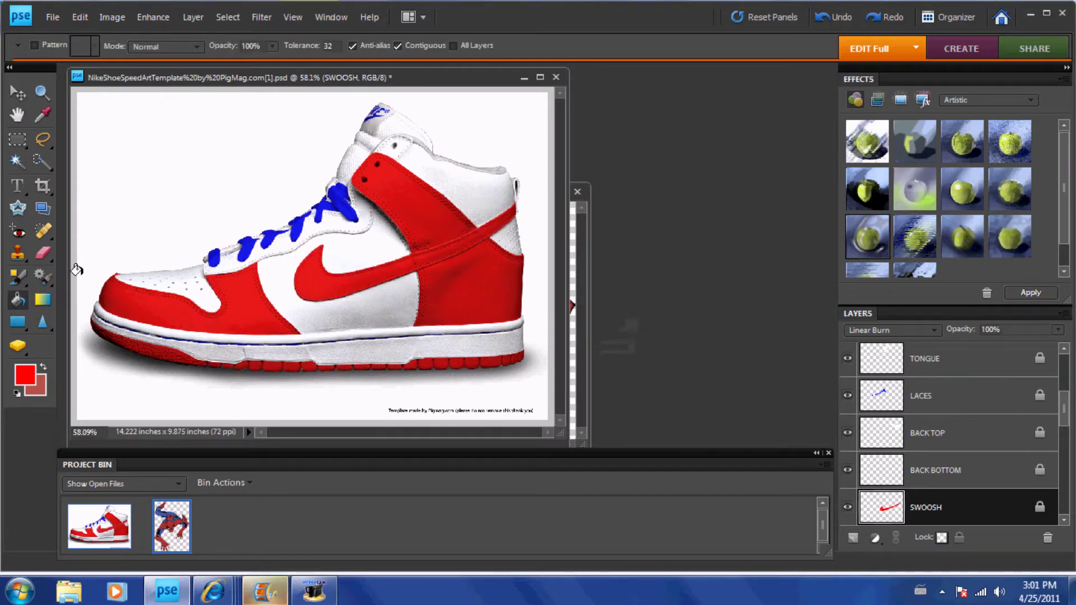
click(17, 93)
key(alt+bracketleft)
key(alt+bracketleft)
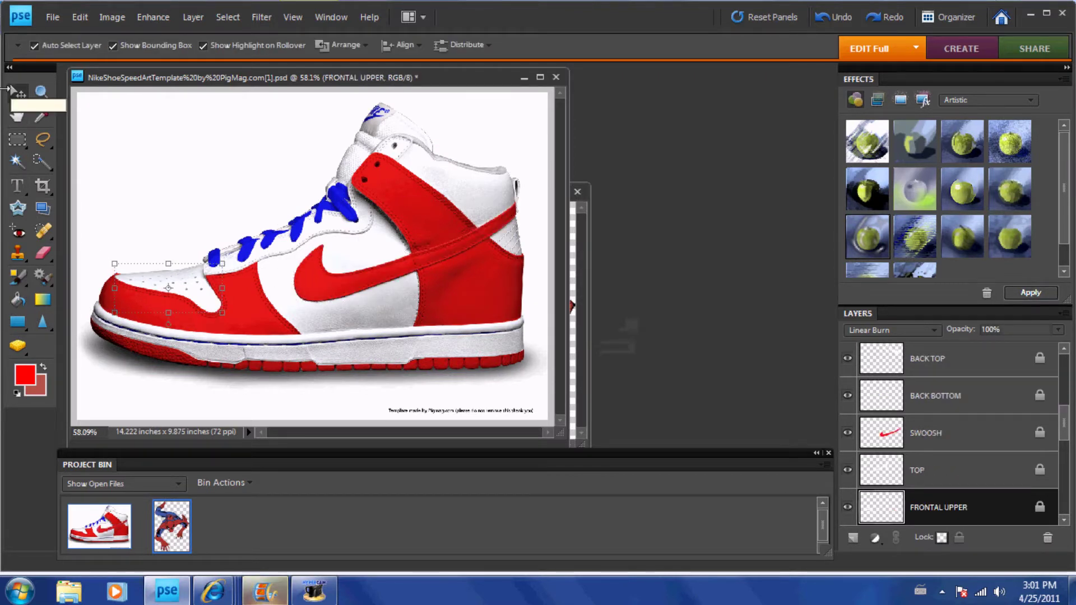
Sample the laces' blue and fill the white upper toe panel with it
click(42, 115)
click(273, 232)
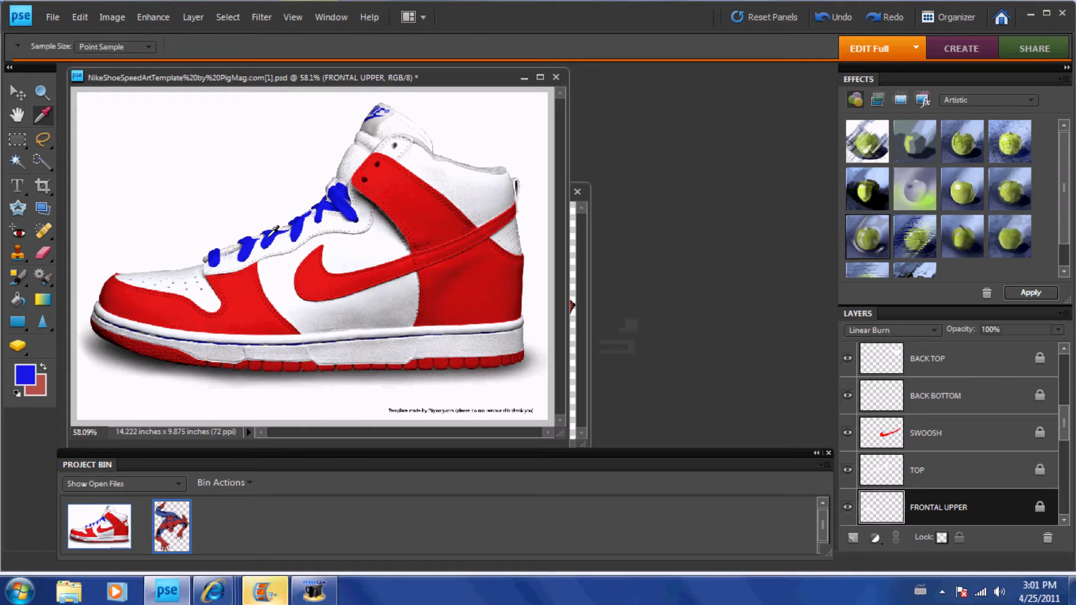
click(18, 303)
click(170, 276)
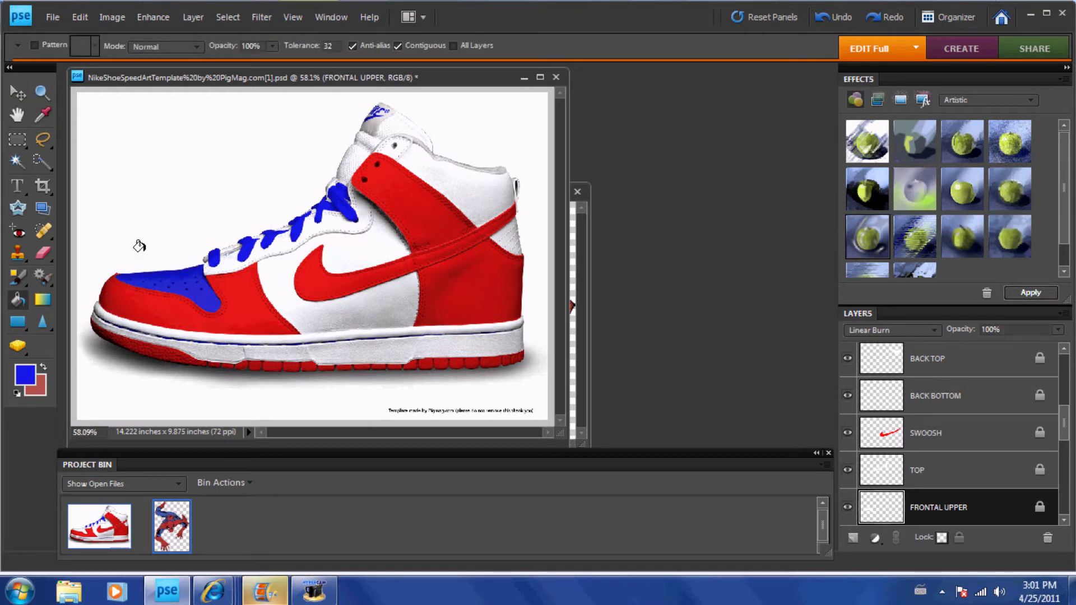
Fill the MIDDLE side panel and the SOLE UPPER strip with blue
drag(1064, 423, 1068, 457)
click(1003, 453)
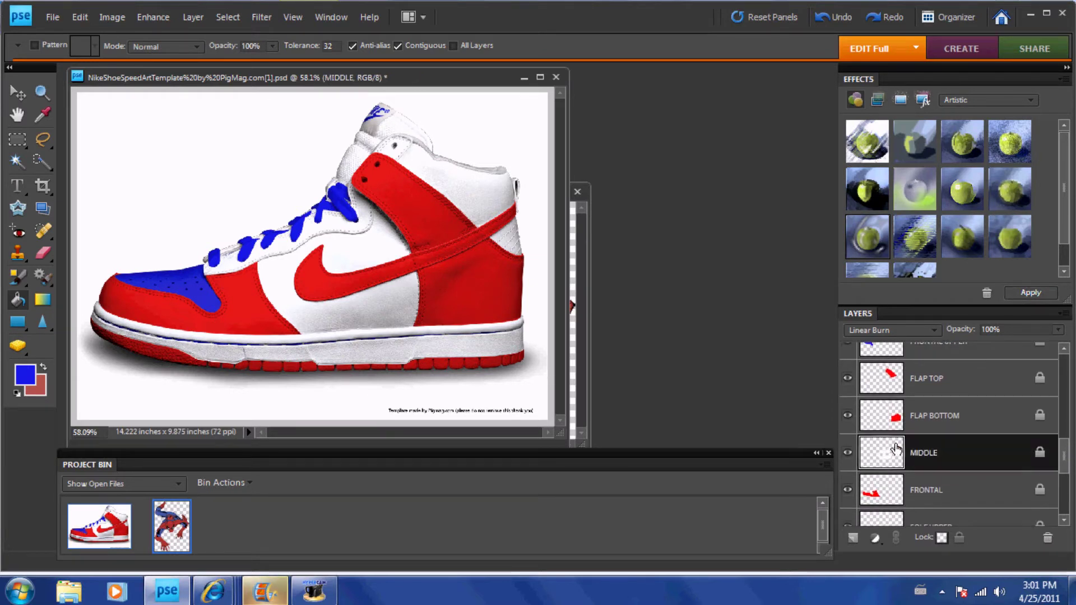
click(383, 309)
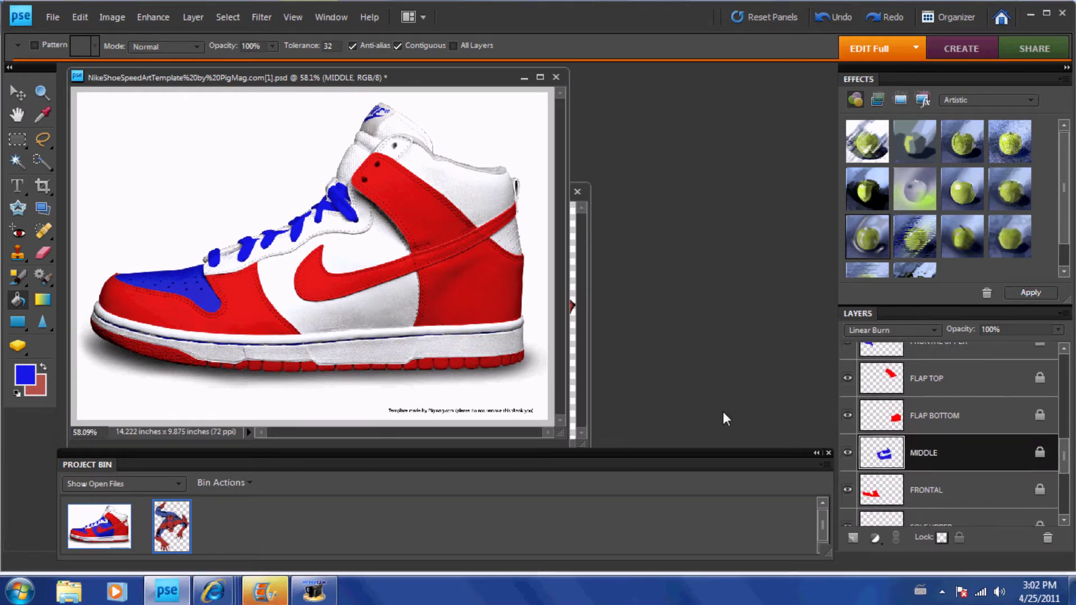
click(402, 310)
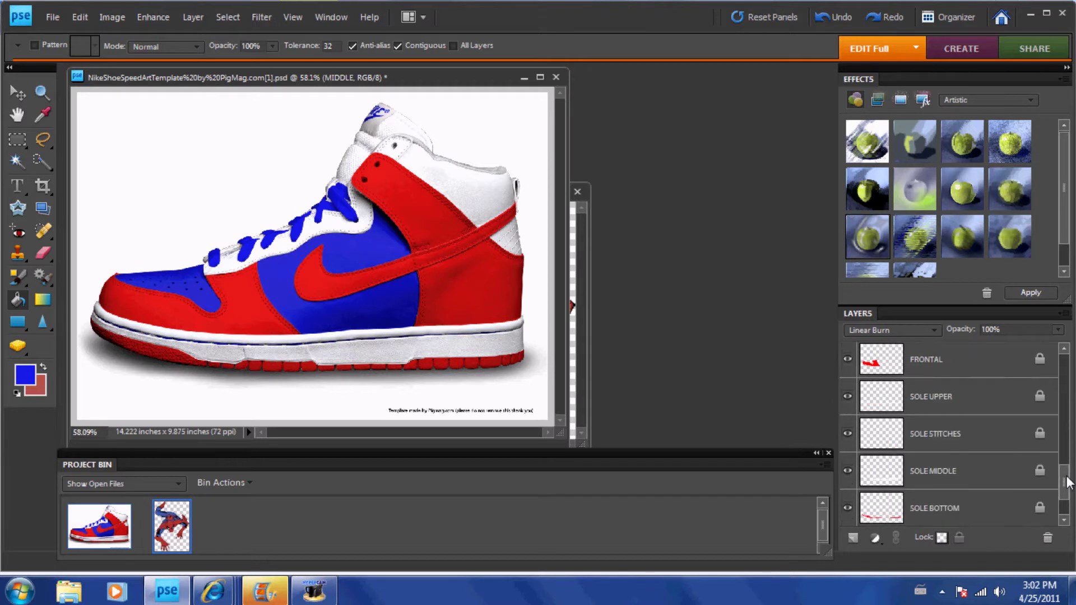
drag(1057, 454, 1058, 483)
click(962, 383)
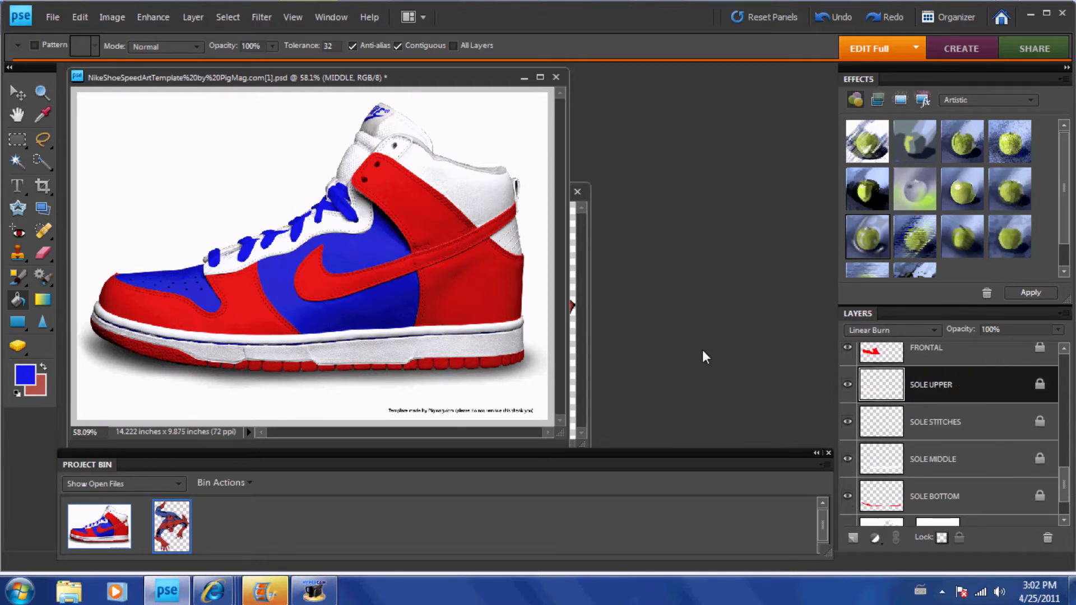
click(499, 320)
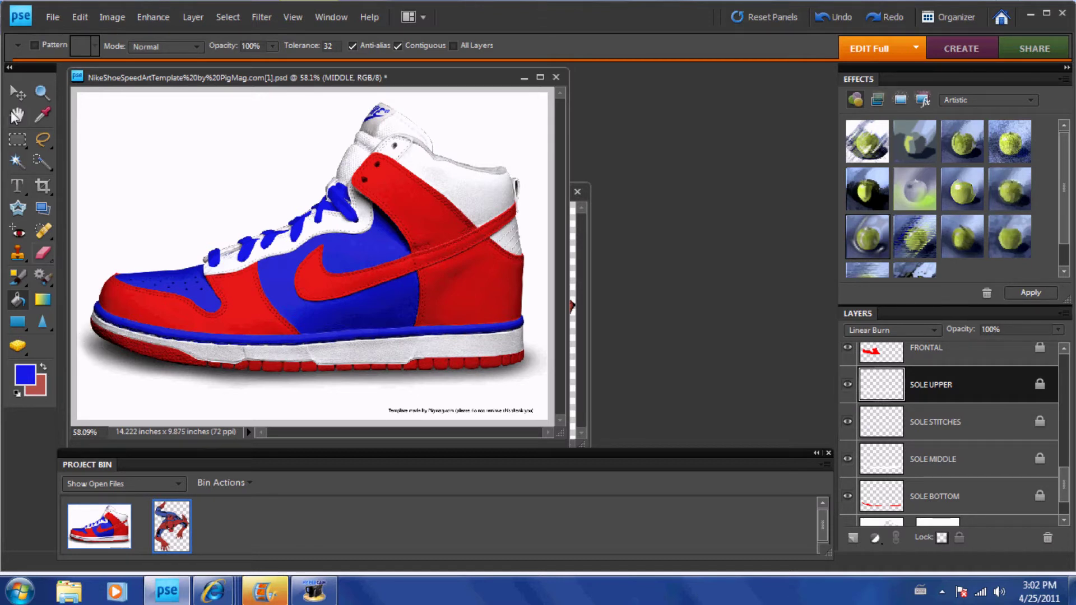
Nudge the blue sole stripe into place and fill the bottom outsole with blue
click(17, 93)
drag(230, 369, 177, 363)
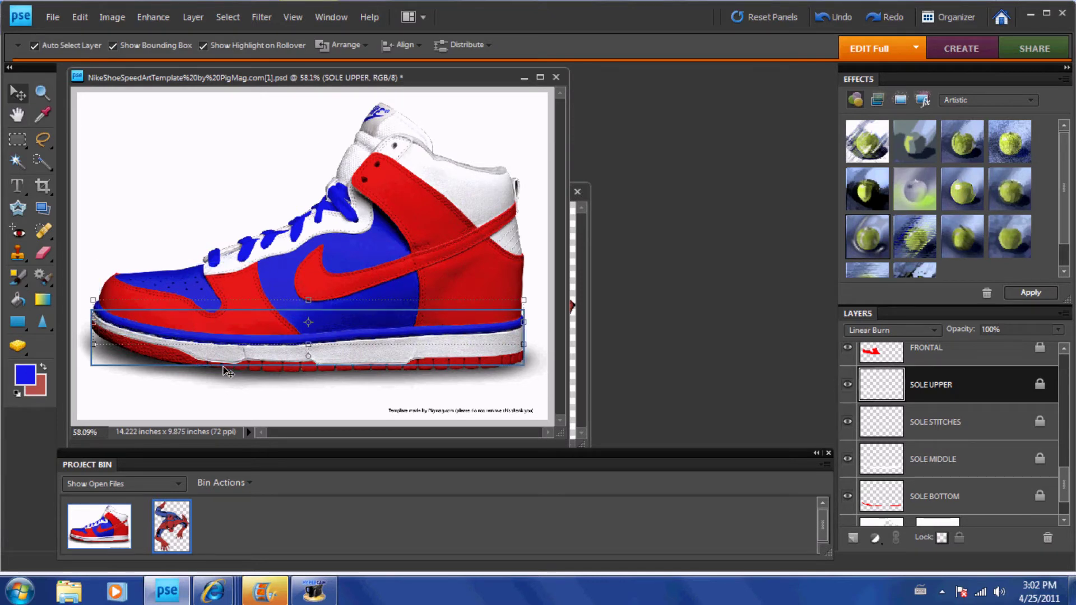
key(k)
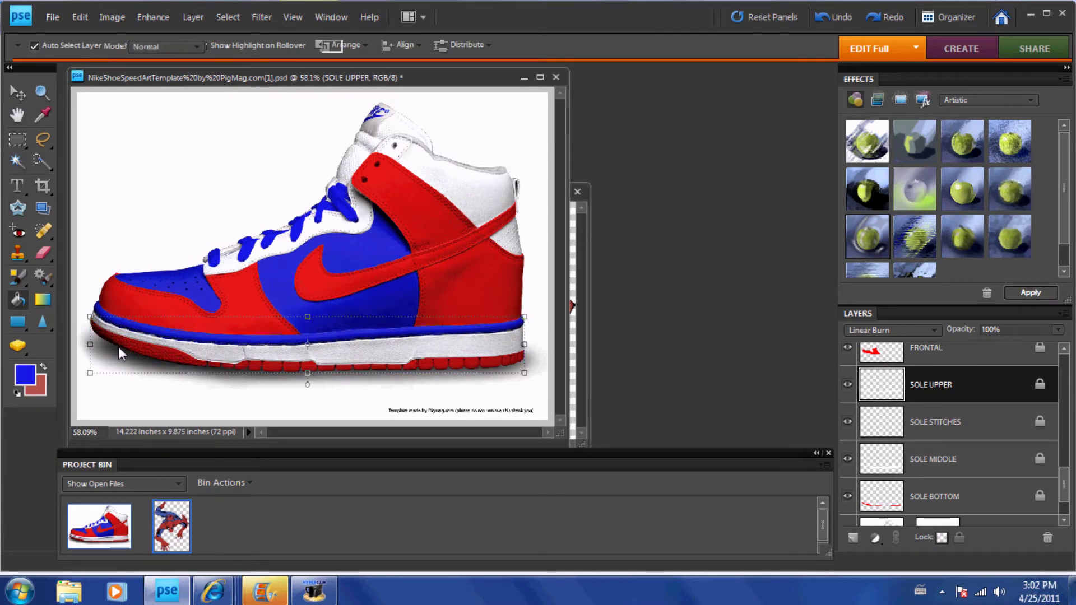
click(120, 341)
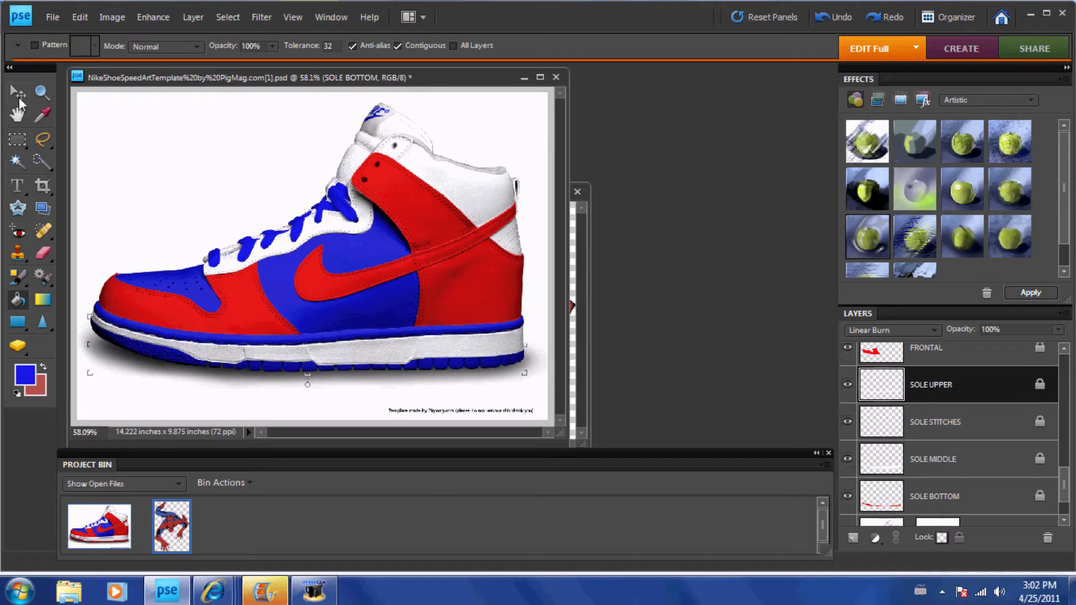
Select the SOLE MIDDLE layer and fill the white midsole band with red
key(v)
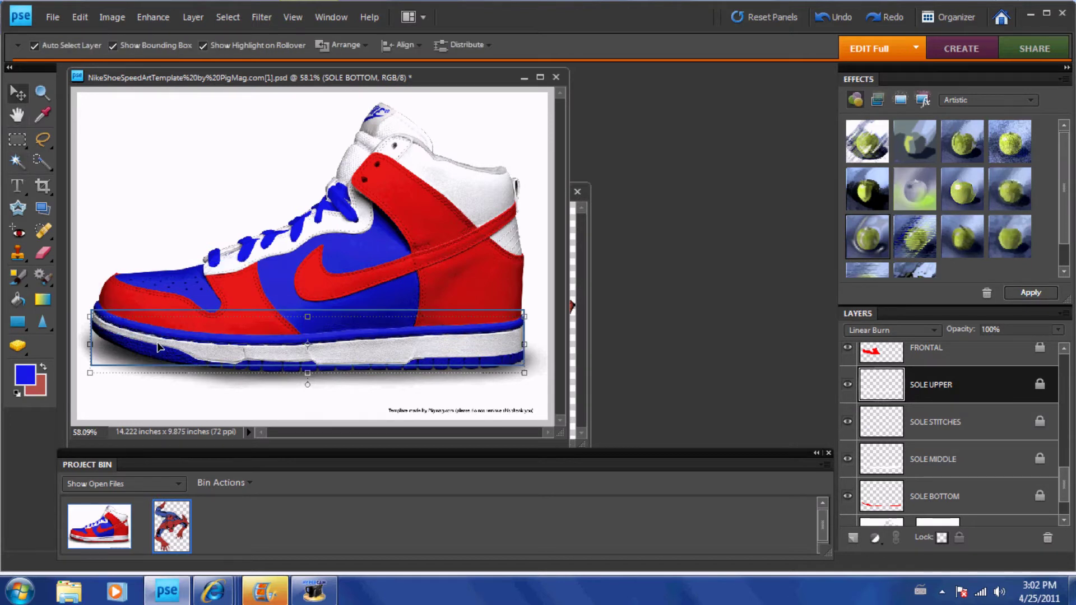
click(157, 343)
click(44, 116)
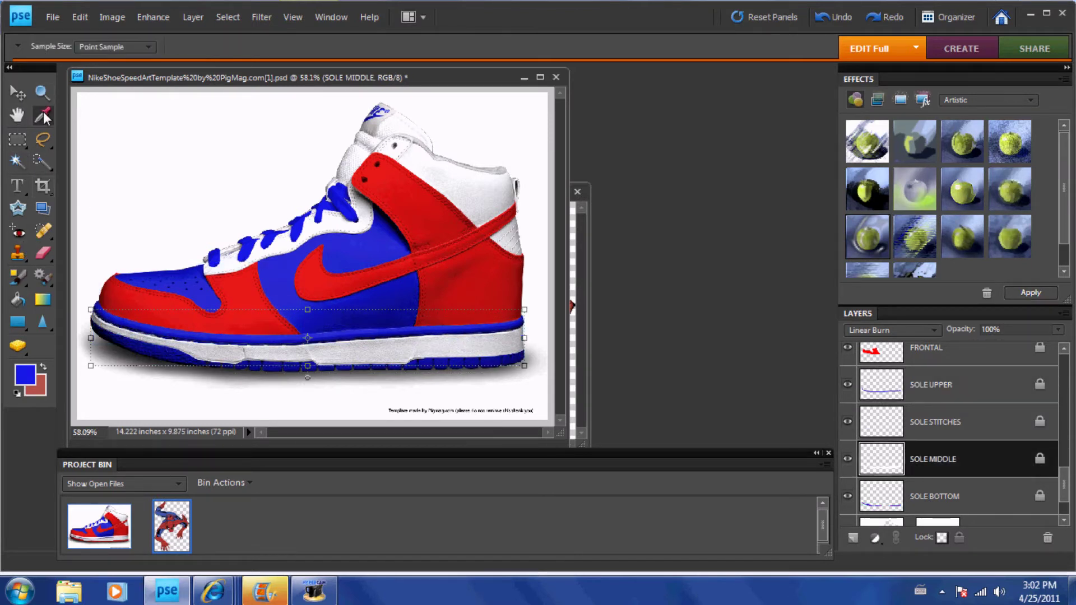
click(19, 301)
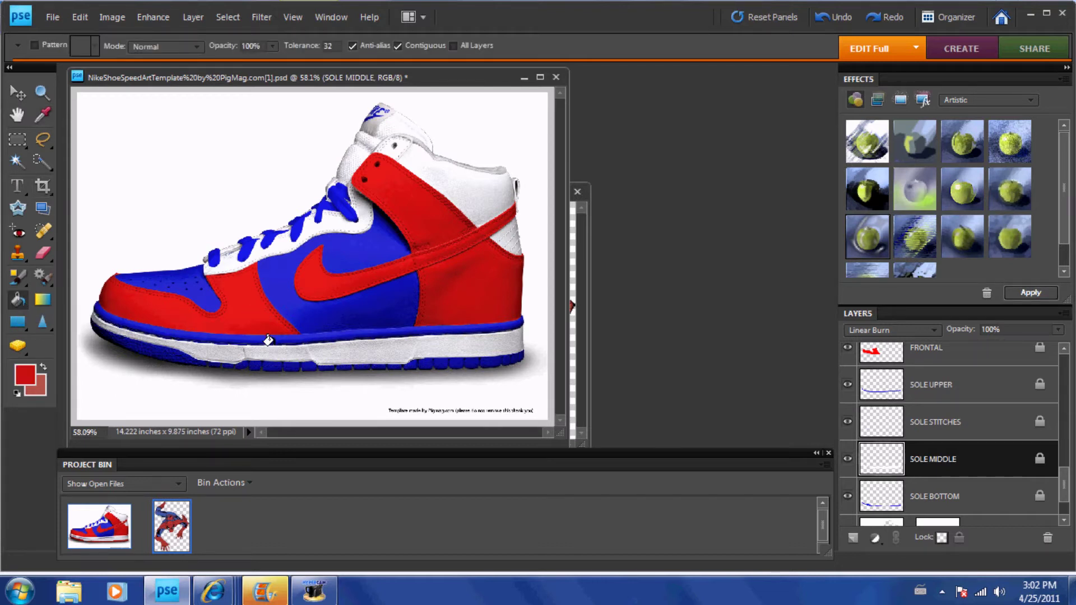
click(344, 352)
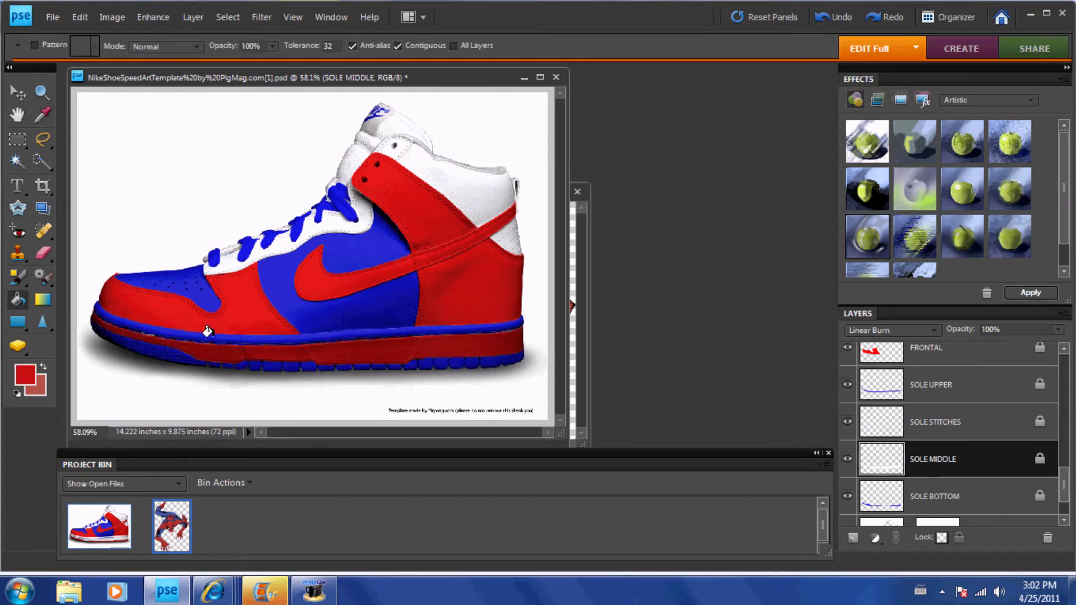
click(141, 331)
Select the upper collar's BACK TOP layer and sample blue from the shoe
click(21, 94)
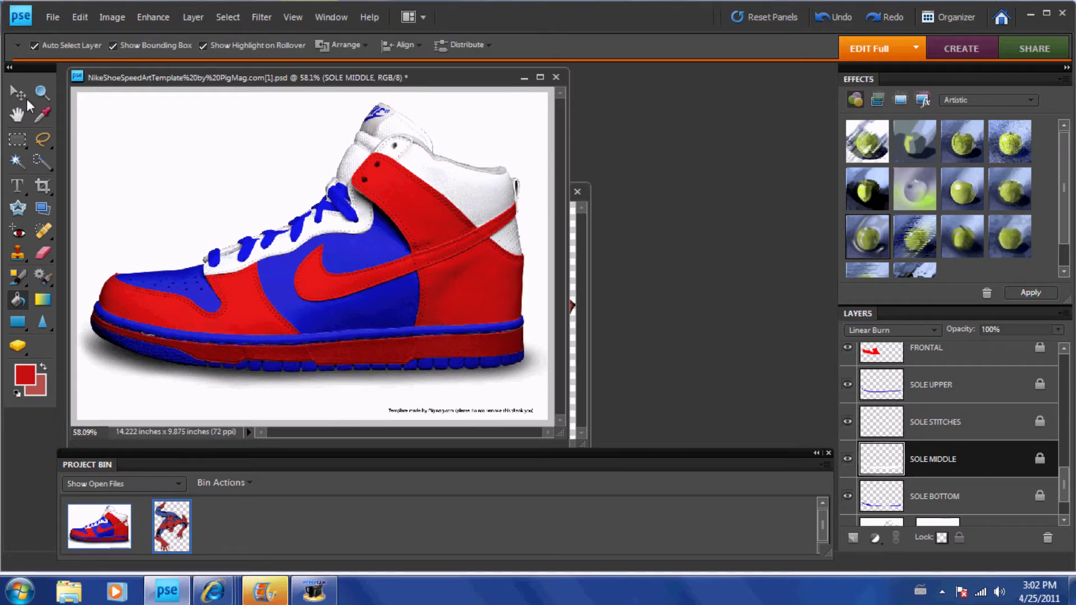
click(466, 183)
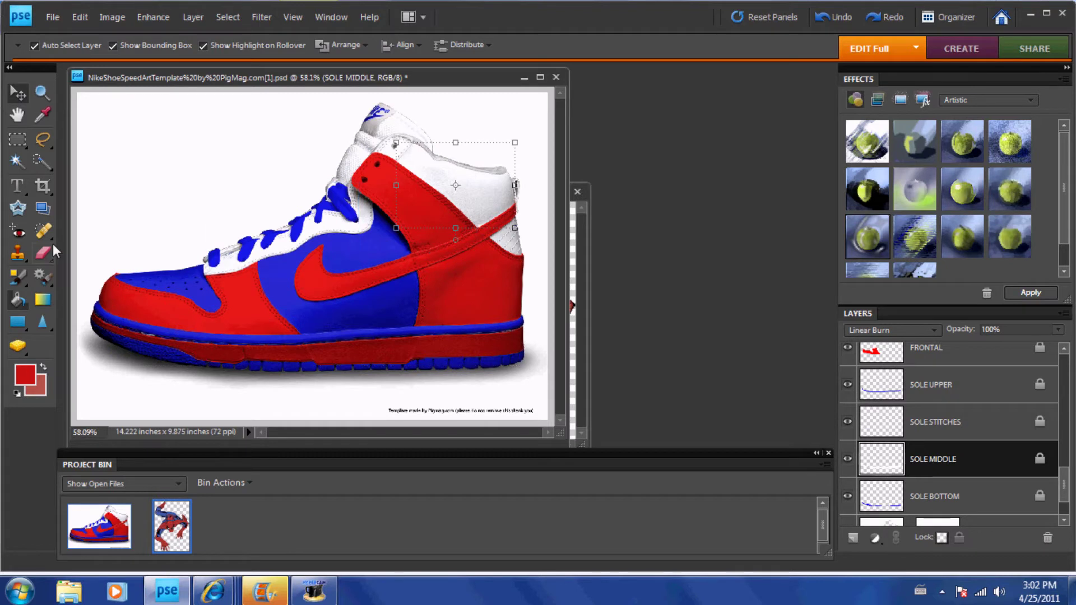
click(42, 114)
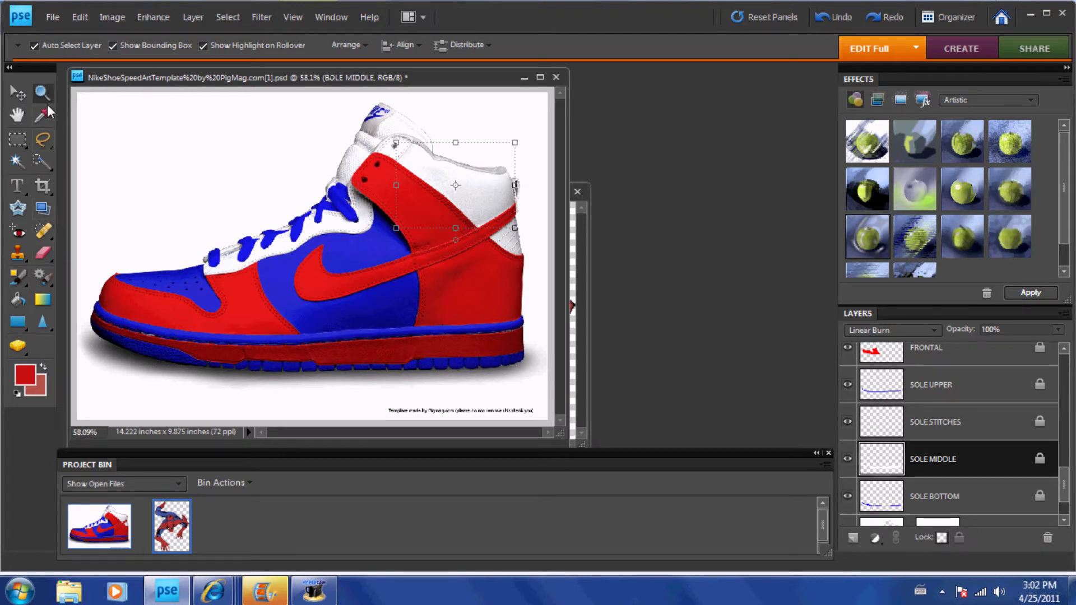
click(353, 305)
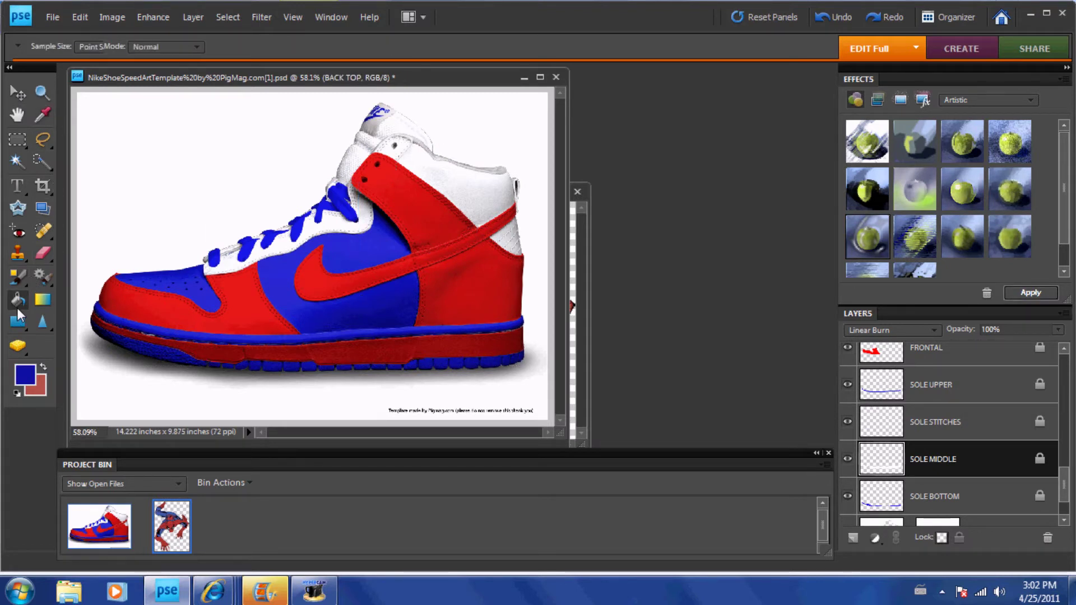
Fill the white back-top collar area with blue
click(17, 300)
click(452, 184)
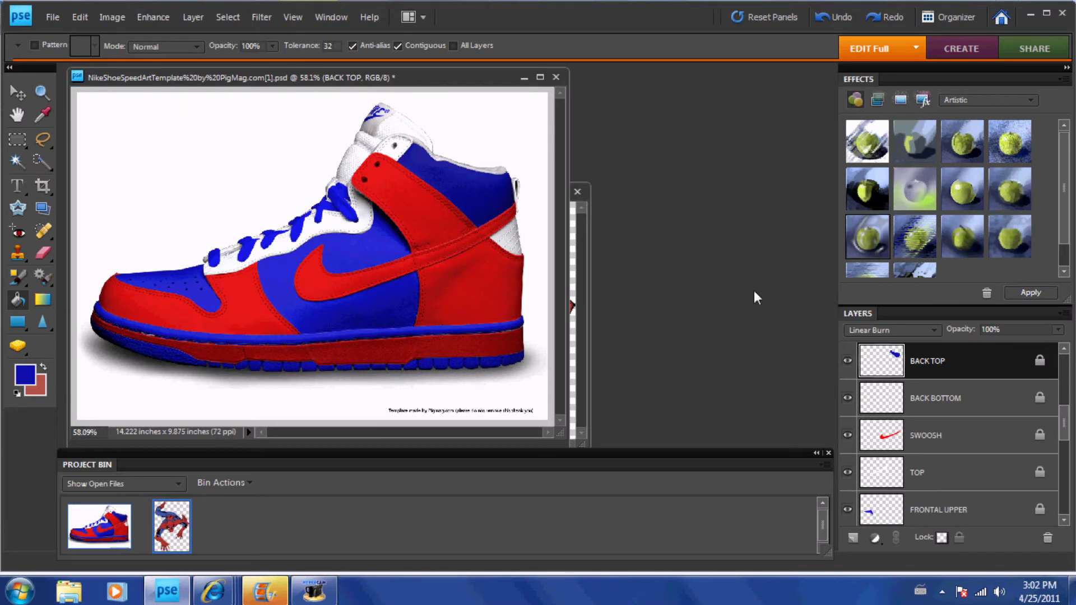
click(1000, 398)
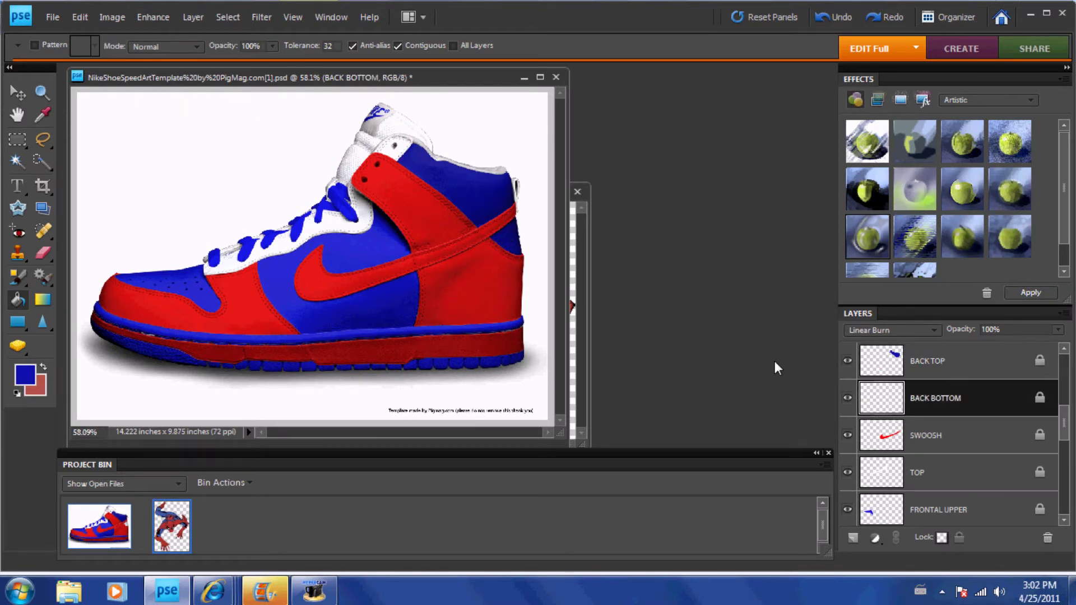
click(1064, 350)
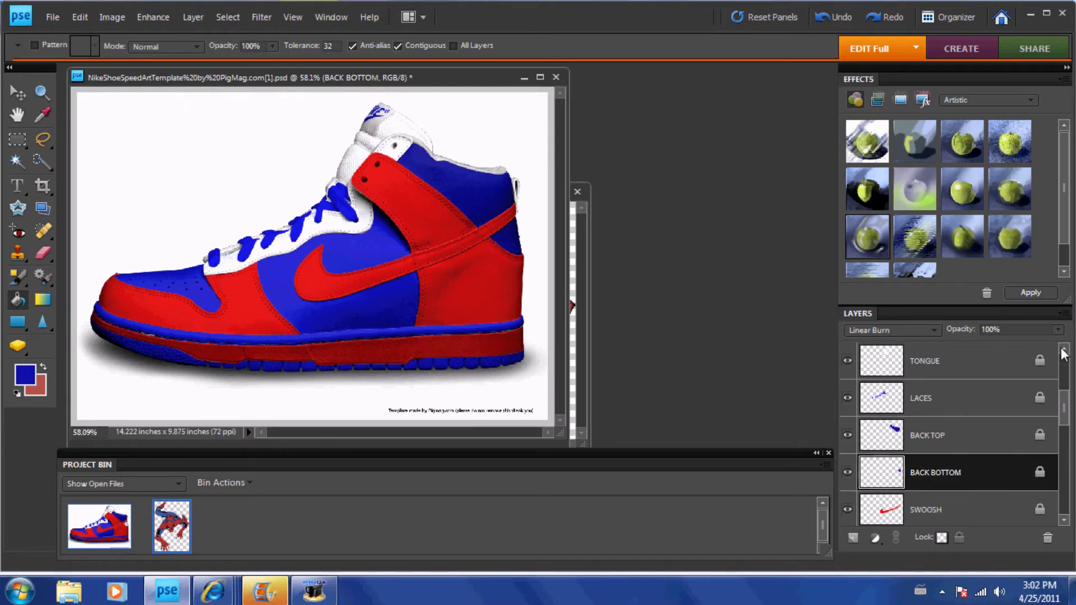
click(1064, 349)
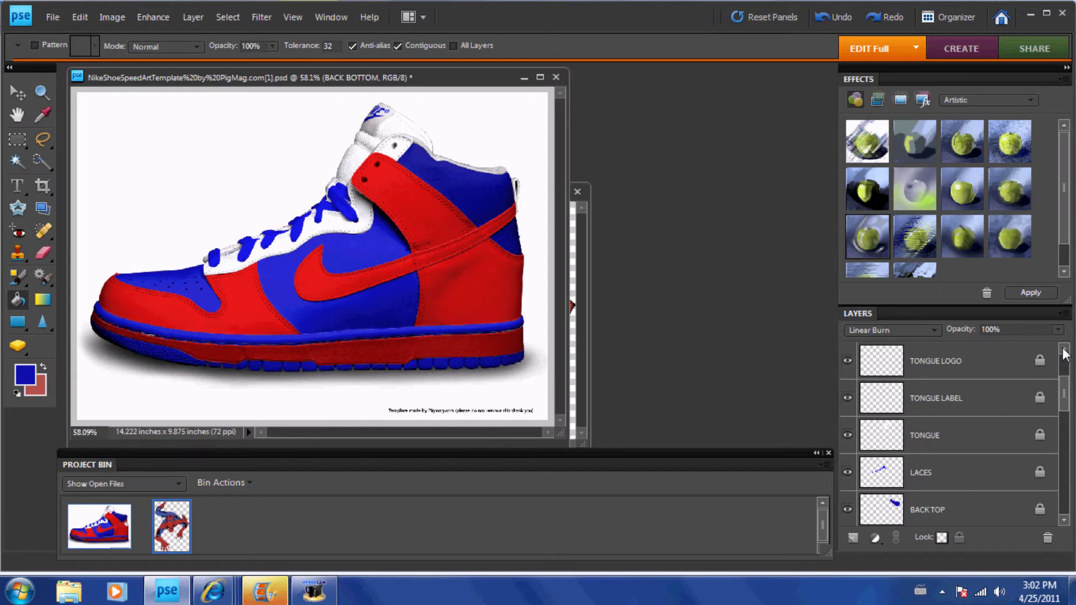
Select the TONGUE layer and fill the white tongue with blue
click(958, 402)
click(921, 440)
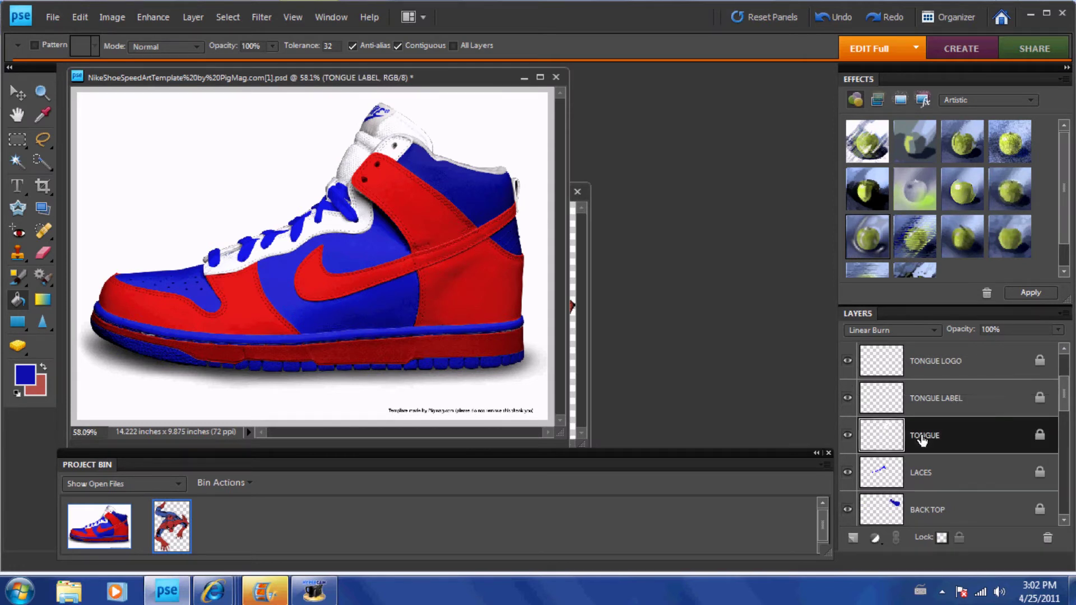
click(352, 160)
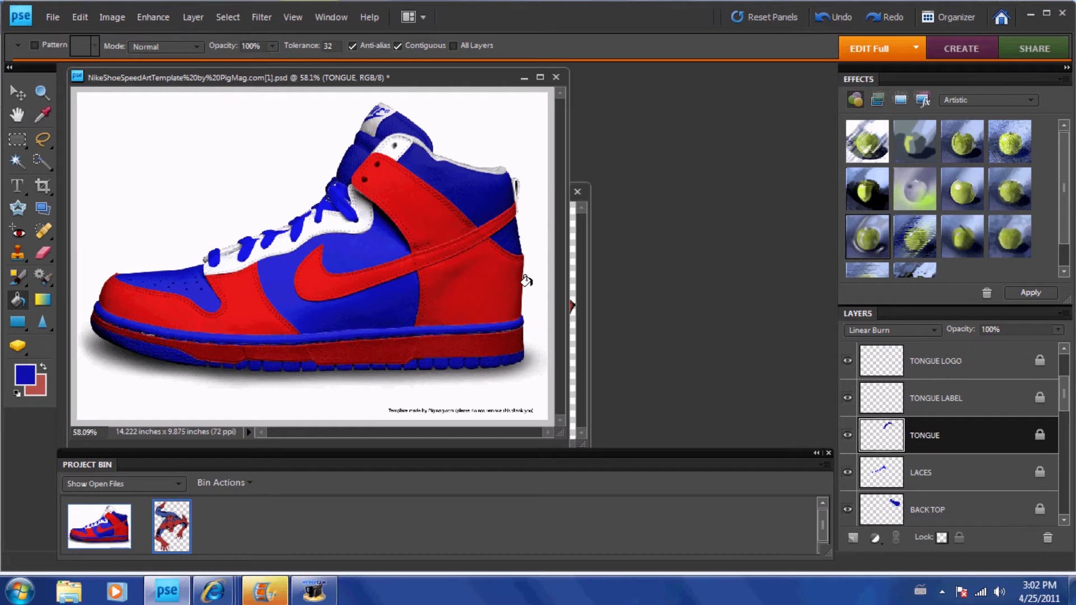
click(18, 93)
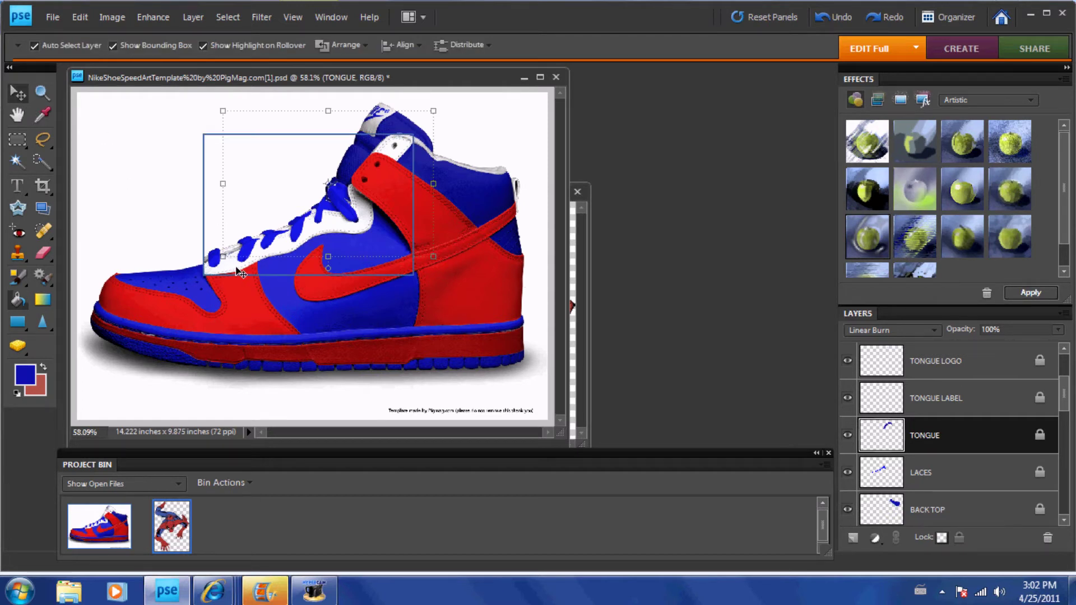
click(230, 274)
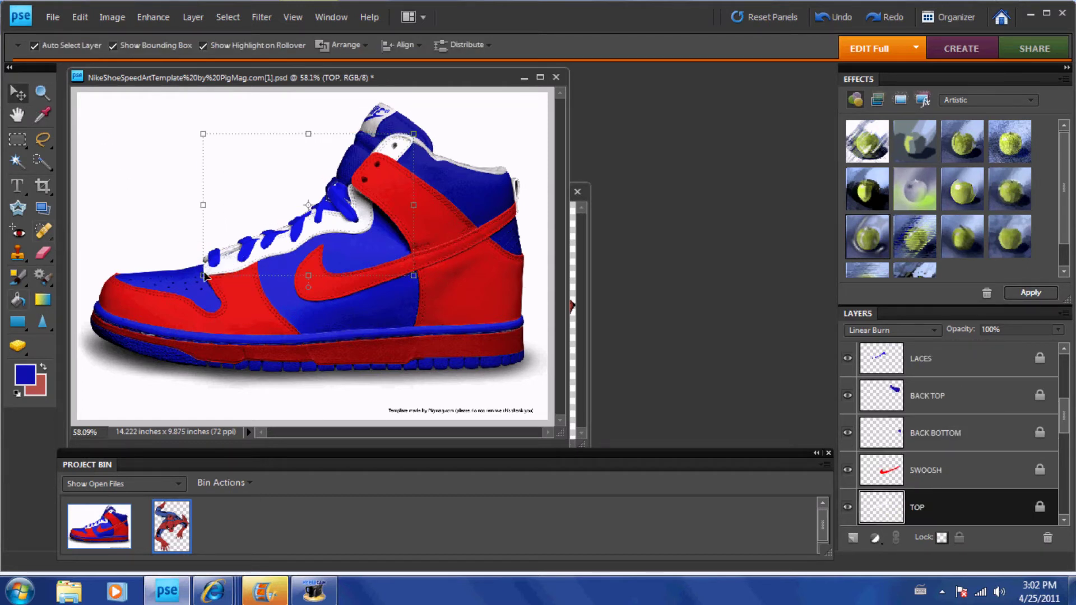
Reset the foreground to pure red ff0000 and fill the white tongue and collar patches
click(23, 376)
click(577, 365)
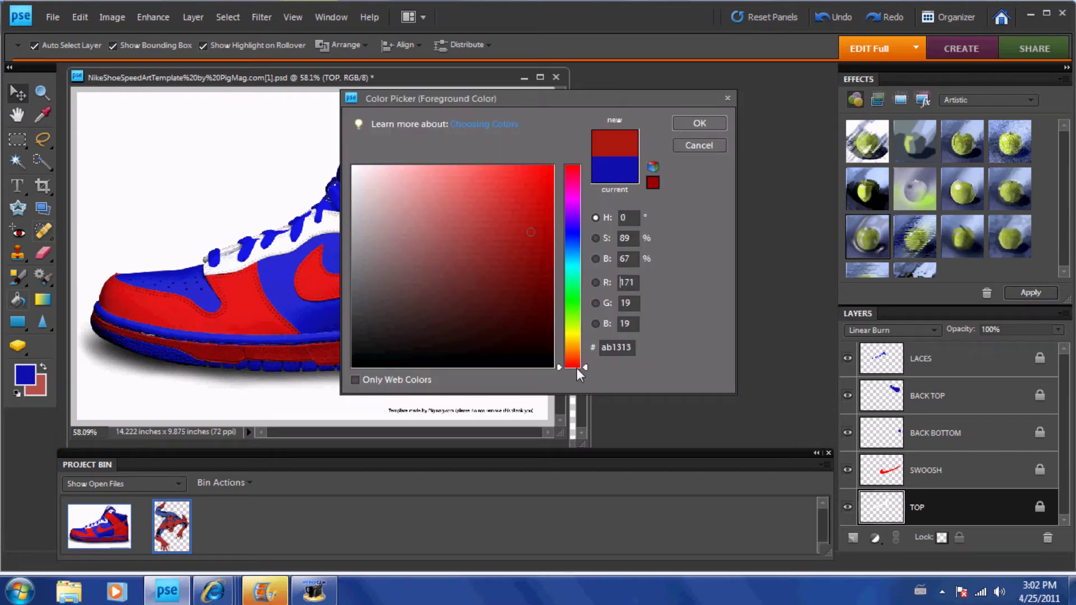
click(553, 160)
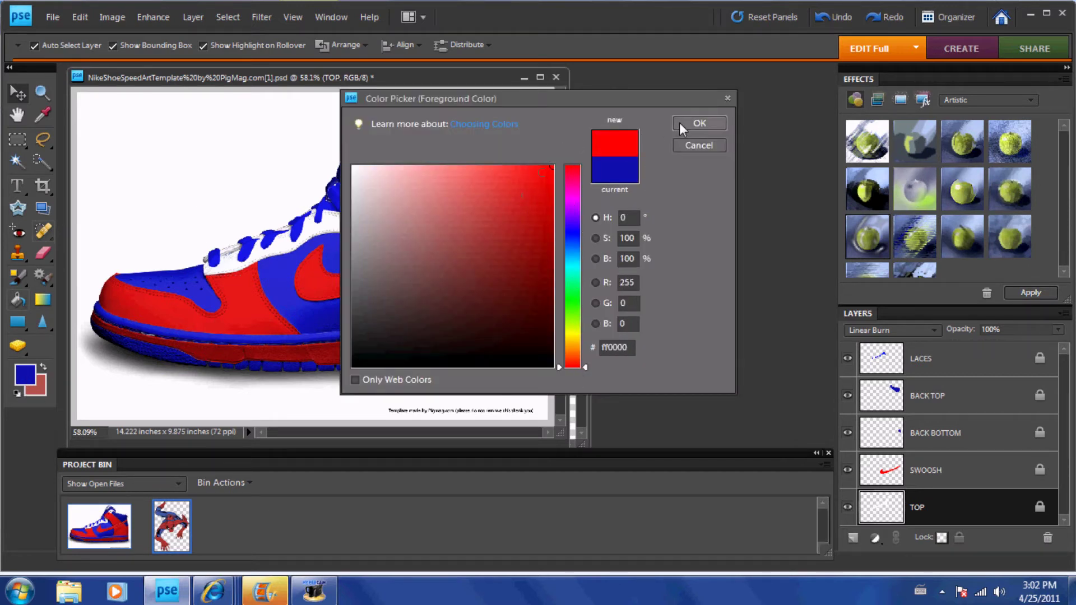
click(697, 124)
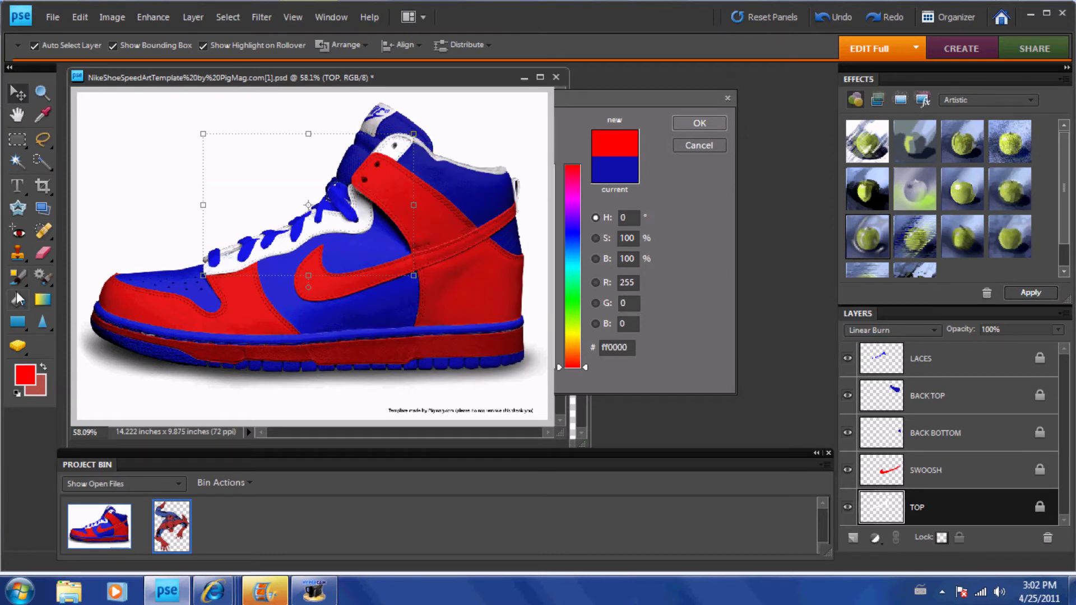
click(17, 299)
click(230, 257)
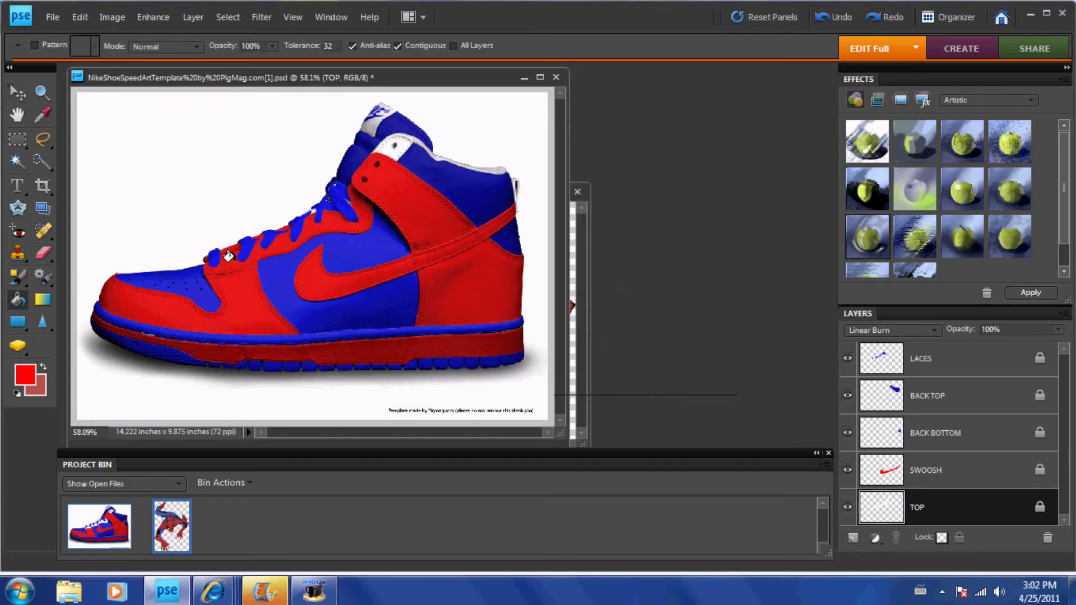
click(397, 148)
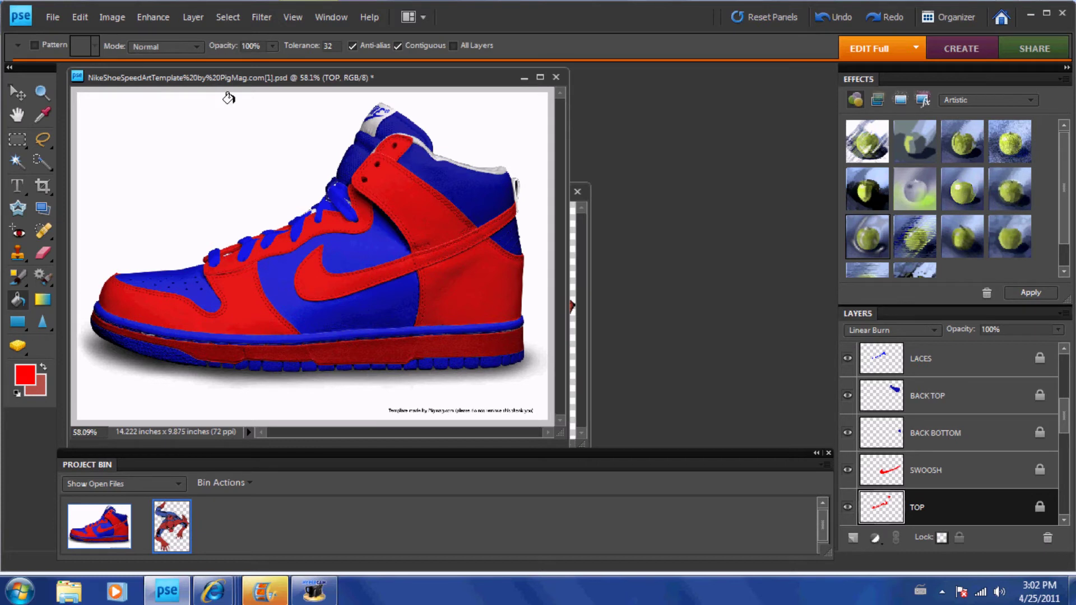
Select the layer beneath the upper collar with the Move tool
click(17, 91)
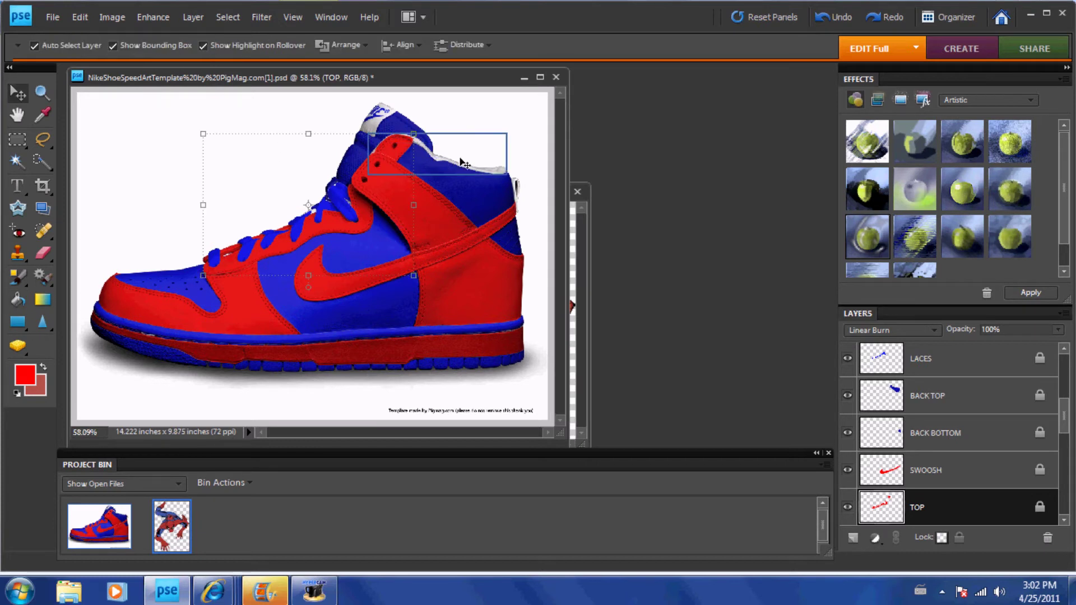
click(17, 300)
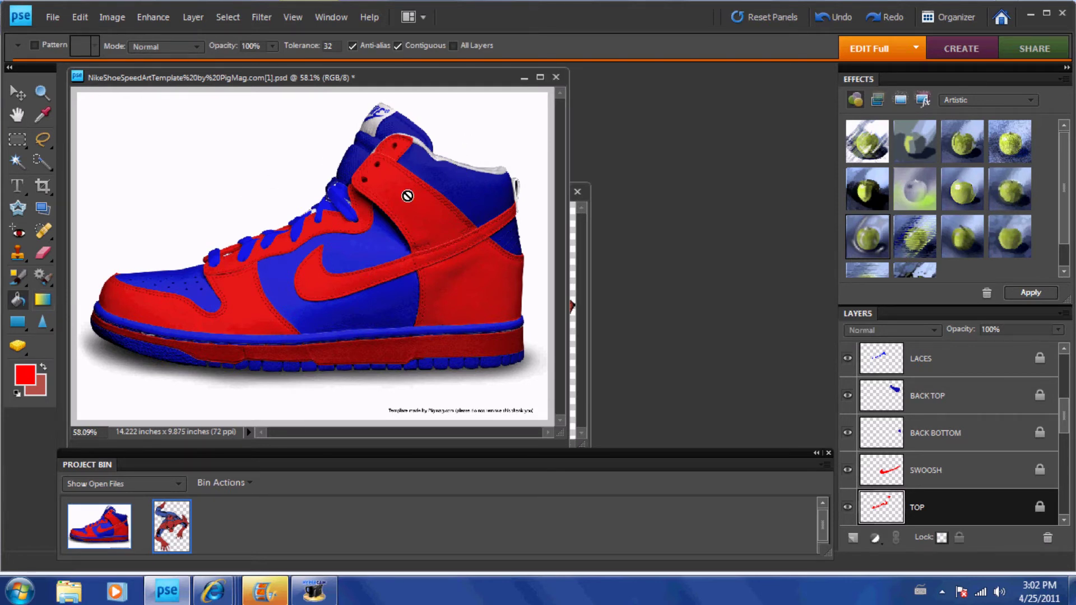
click(26, 96)
click(473, 174)
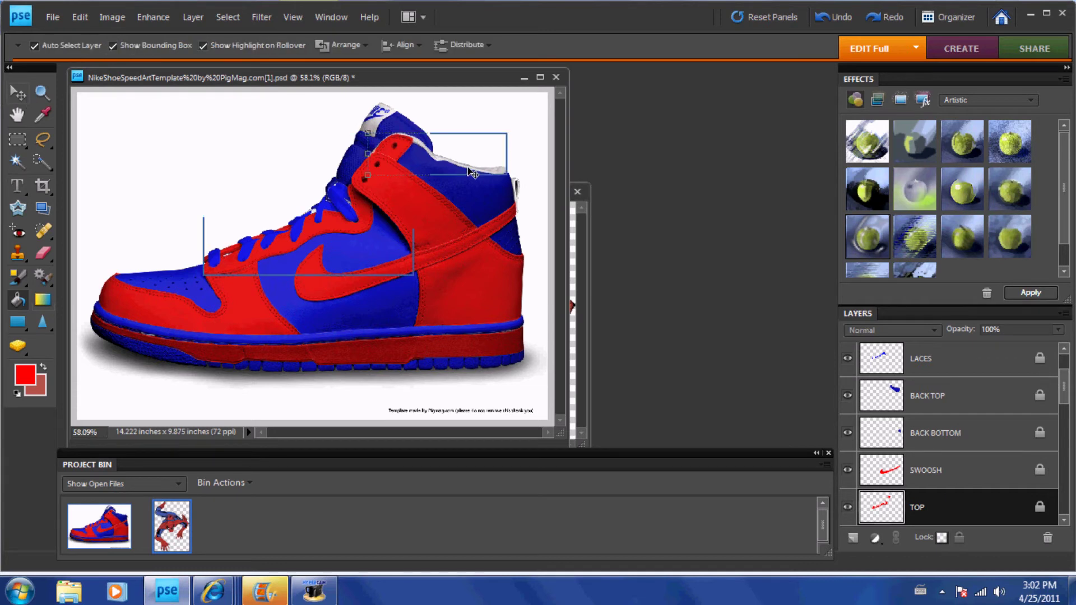
click(18, 301)
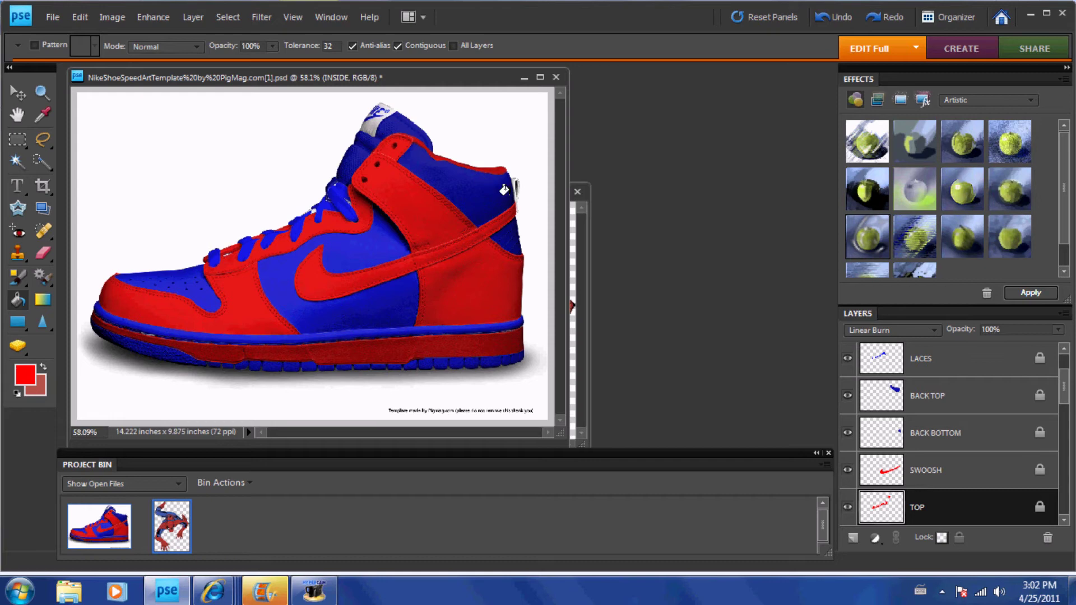
Fill the back lace-holder loop on the BACK LACE HOLDER layer with red
scroll(1063, 378, up, 4)
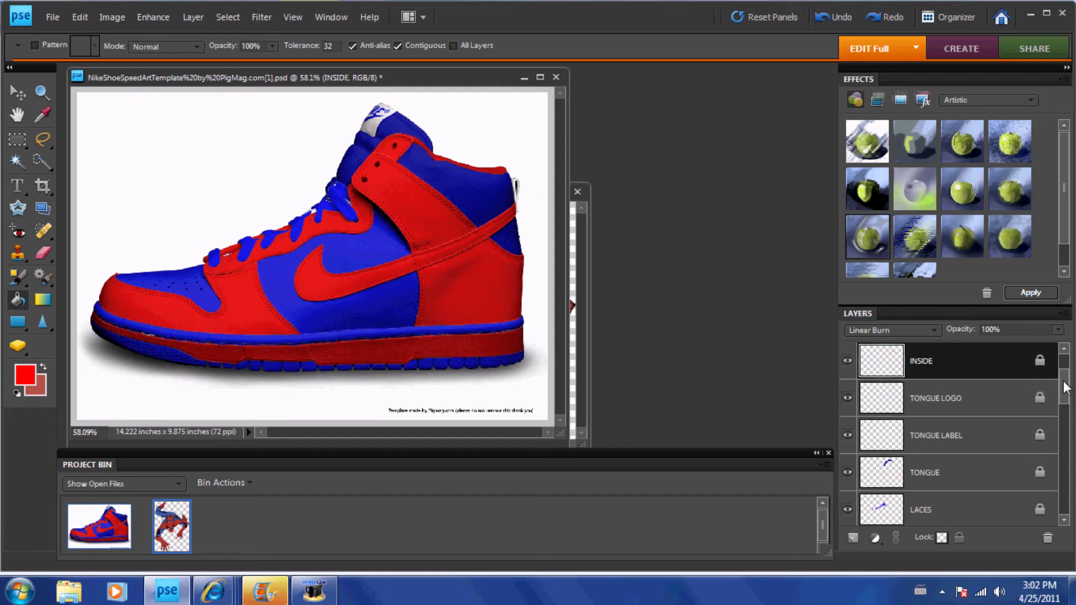
scroll(1065, 386, up, 1)
scroll(1064, 381, up, 1)
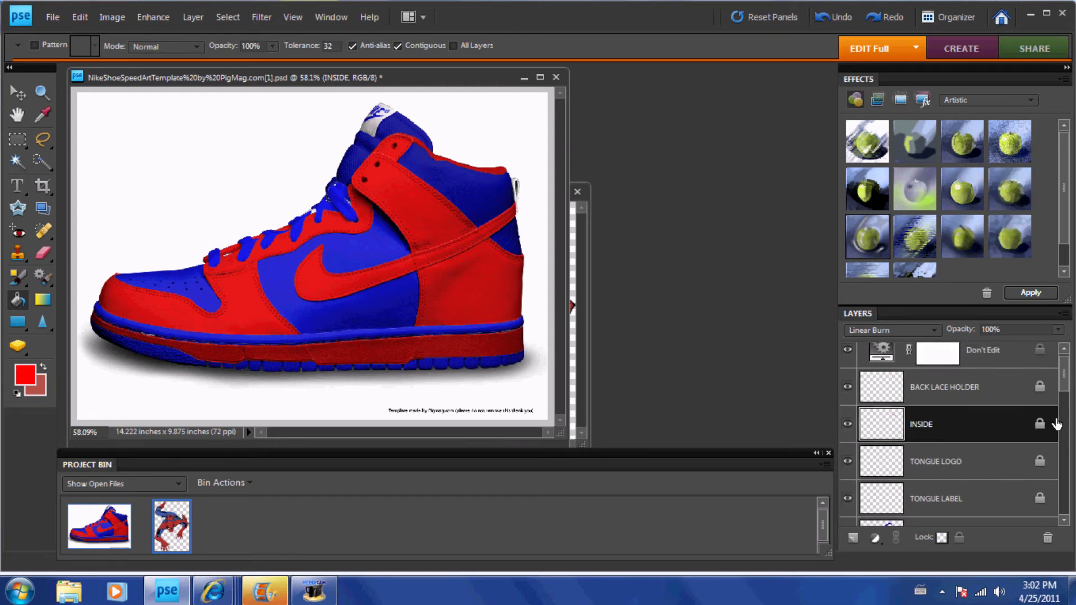
click(1017, 395)
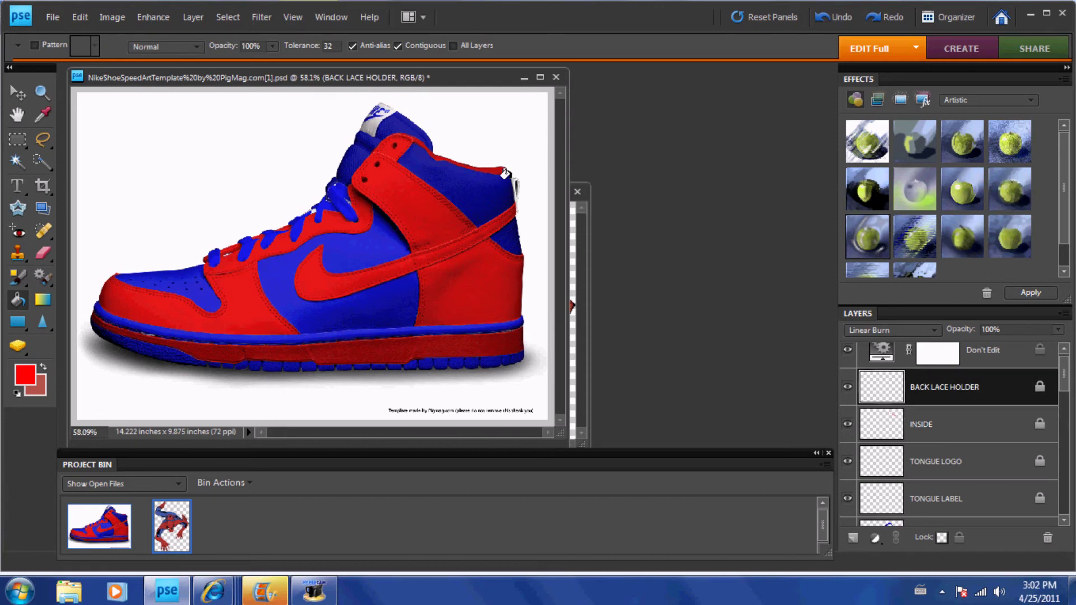
click(515, 185)
drag(1065, 386, 1065, 409)
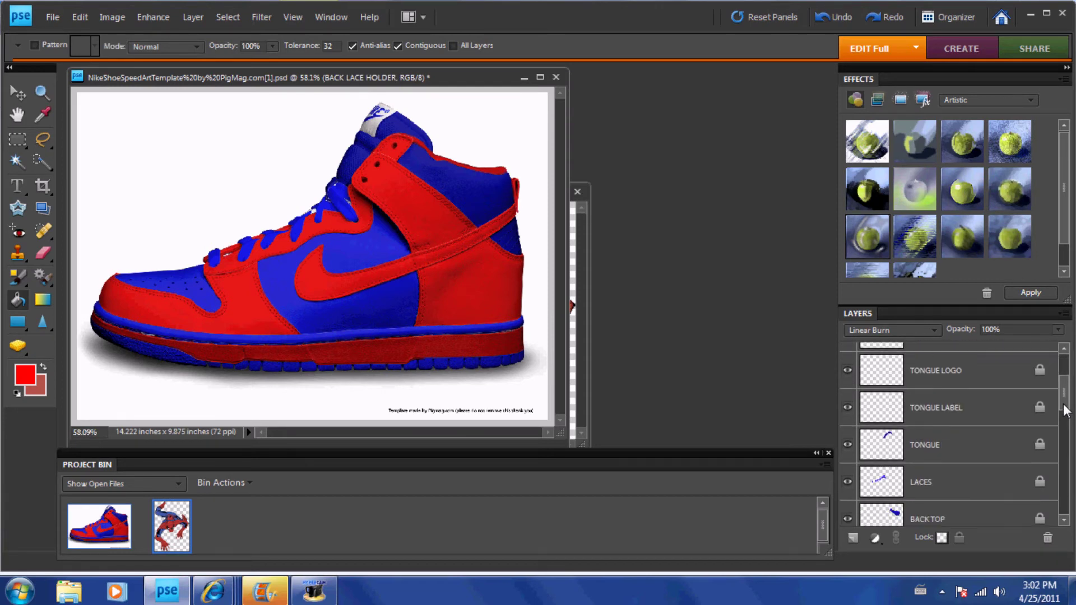
click(969, 406)
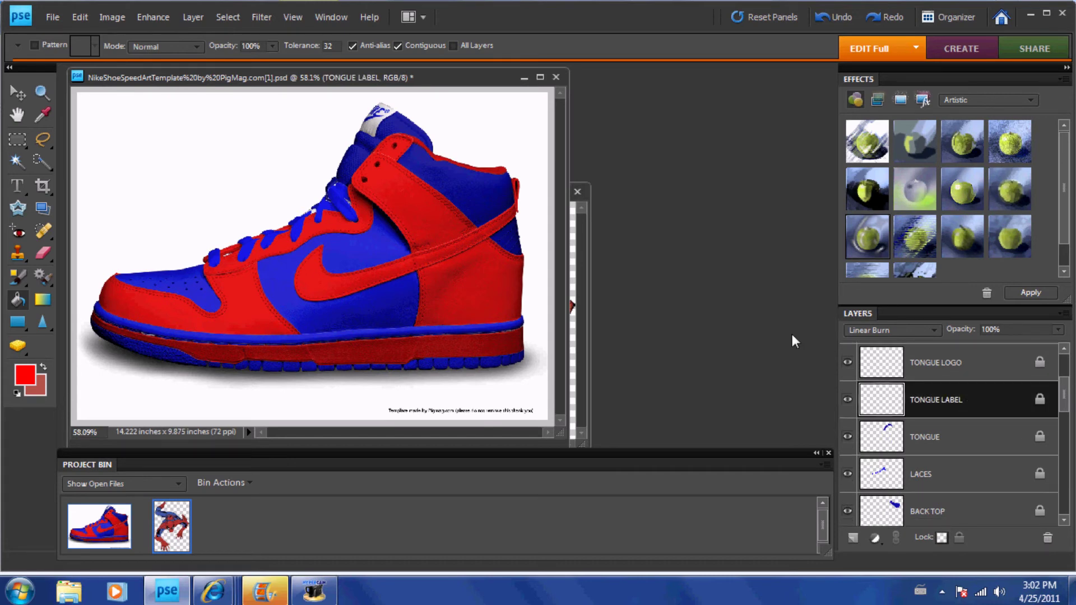
Drag the Spider-Man image into the shoe document, rotate it and position it on the heel
double_click(167, 511)
click(19, 97)
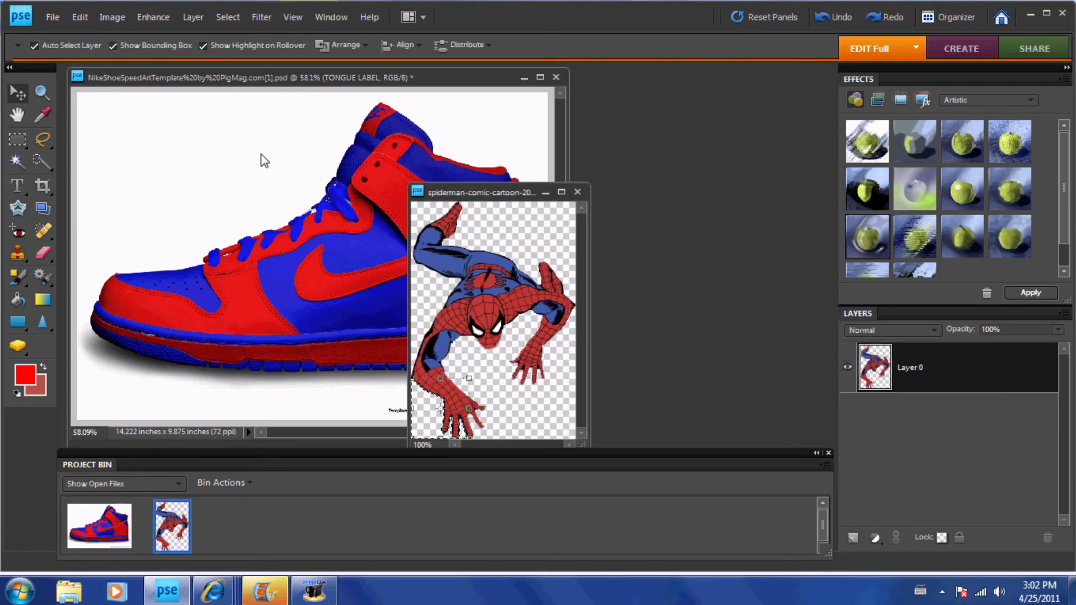
drag(505, 287, 243, 144)
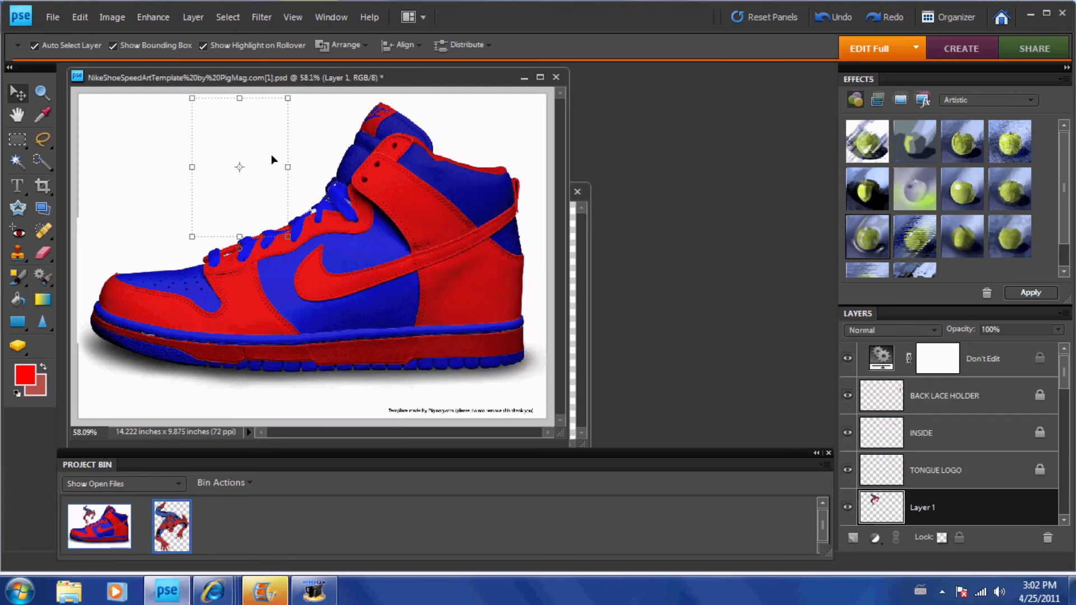
drag(272, 155, 486, 281)
drag(521, 221, 467, 365)
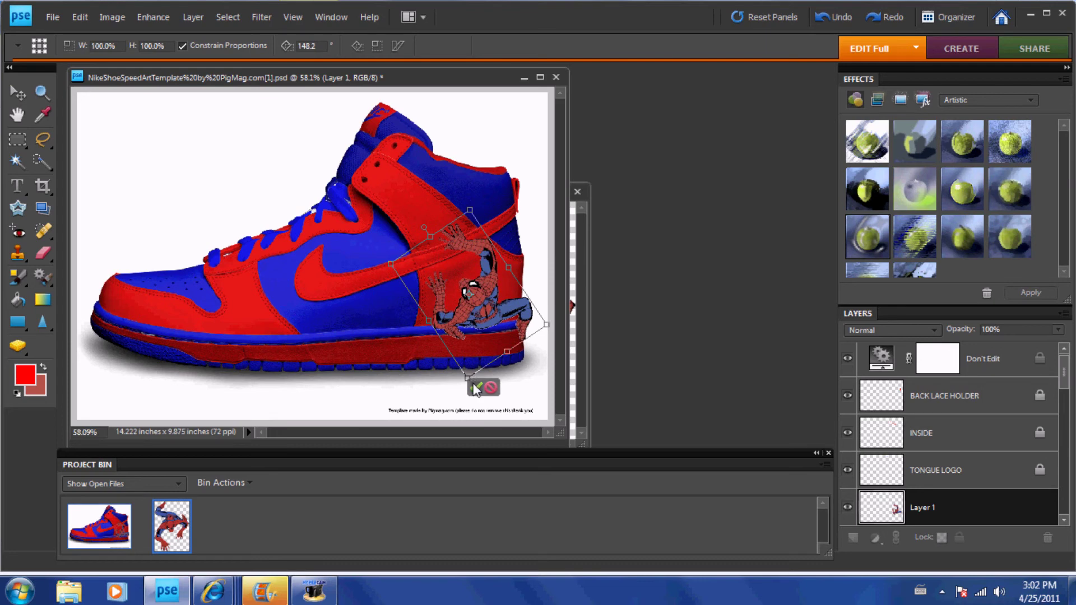
click(476, 386)
drag(477, 281, 473, 270)
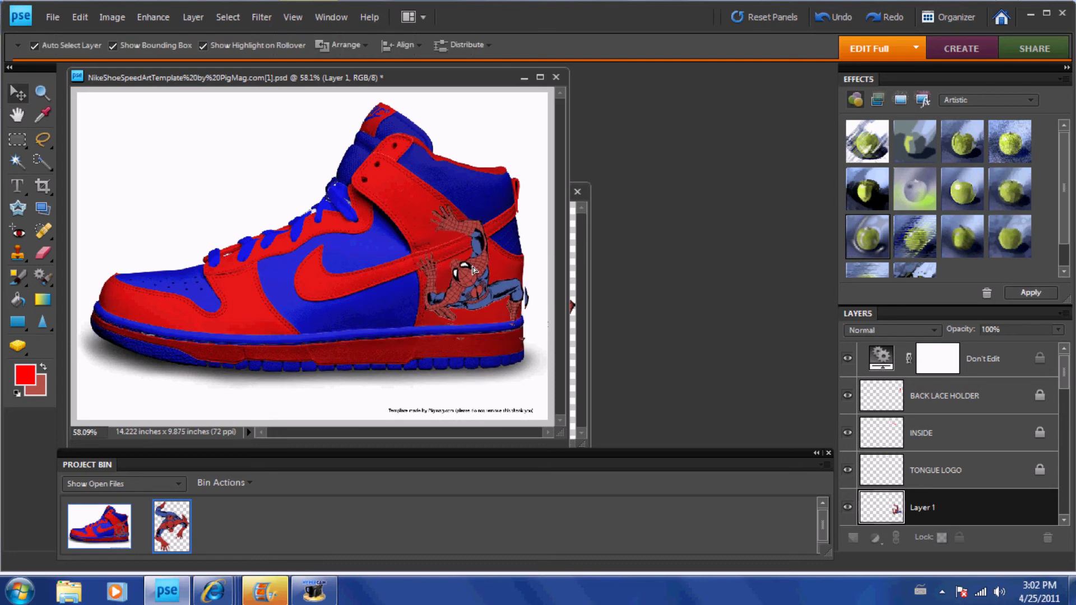
Tilt the Spider-Man graphic to about -6.4° and shift it slightly left and down
click(486, 262)
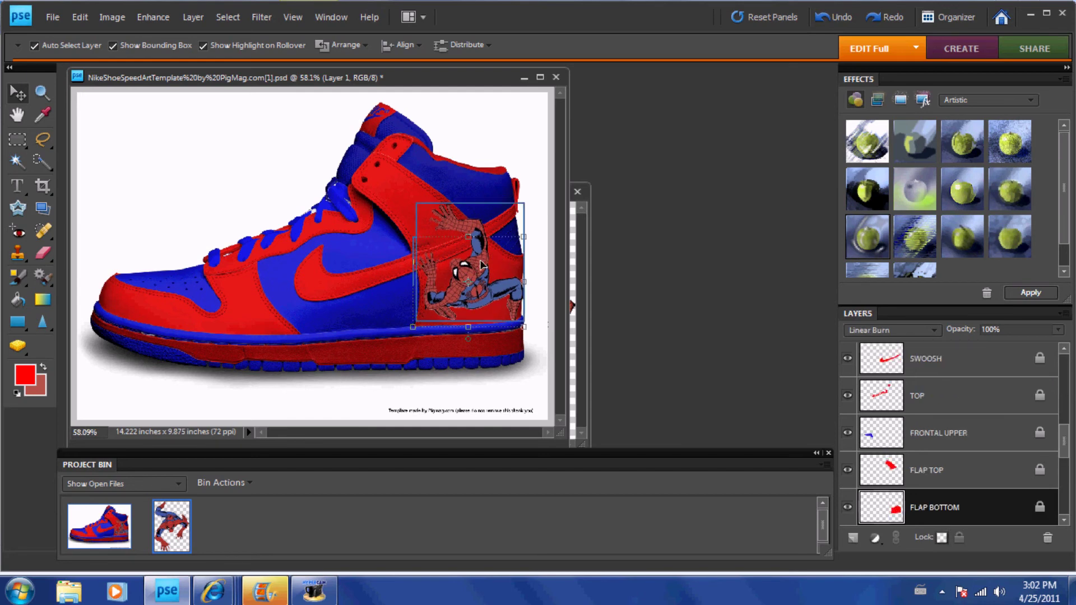
click(477, 269)
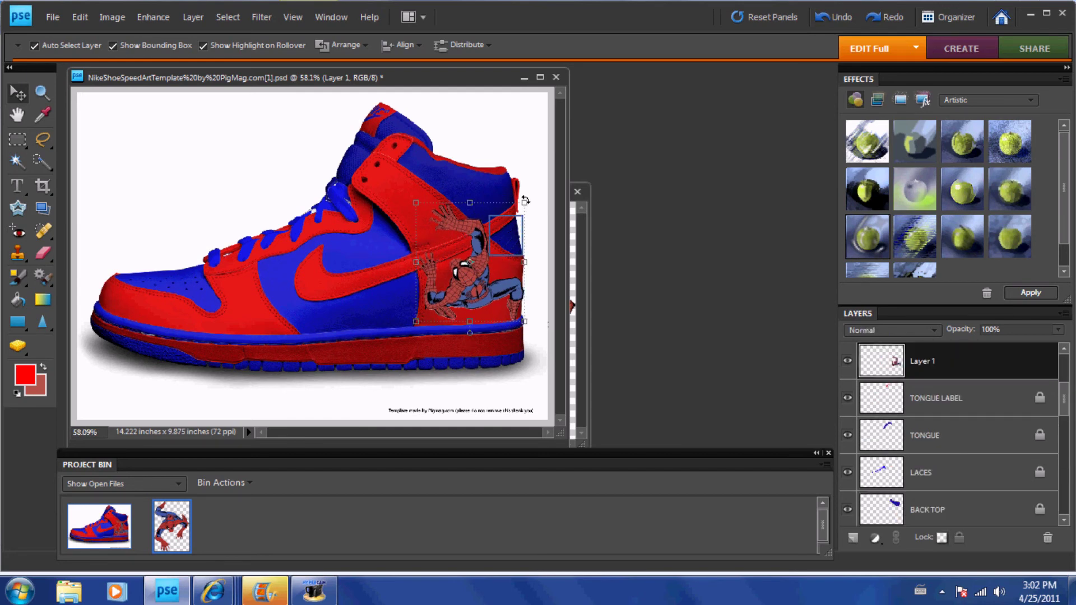
drag(525, 200, 516, 193)
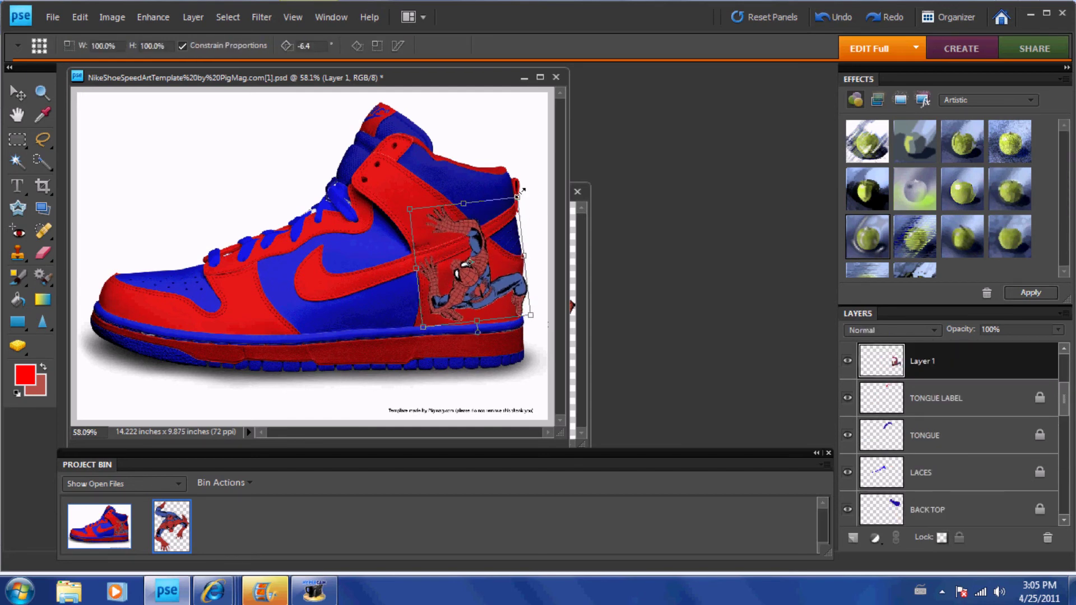
drag(509, 222, 497, 236)
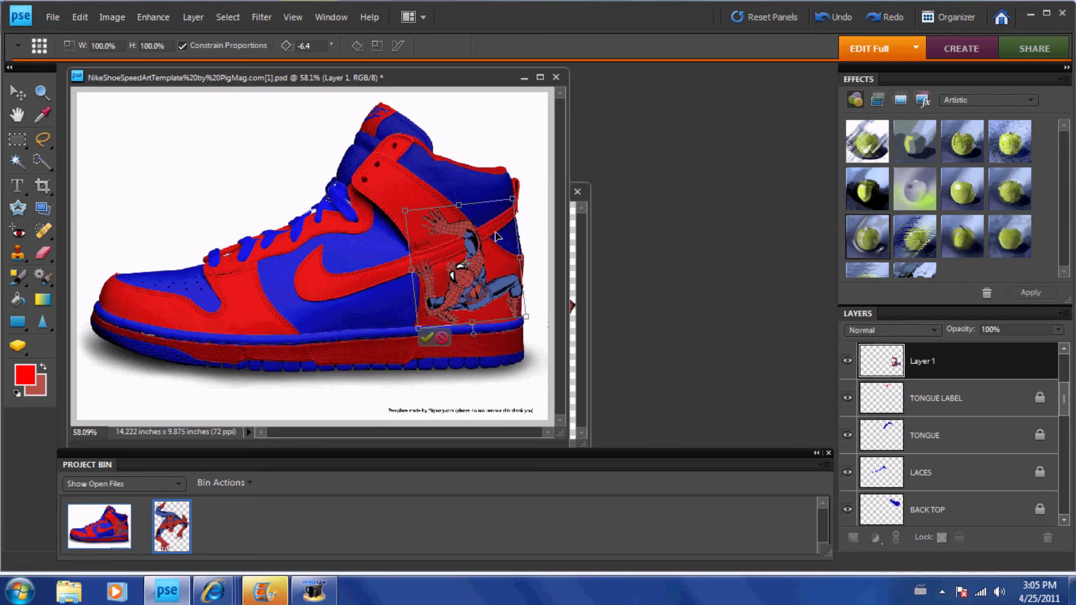
click(428, 337)
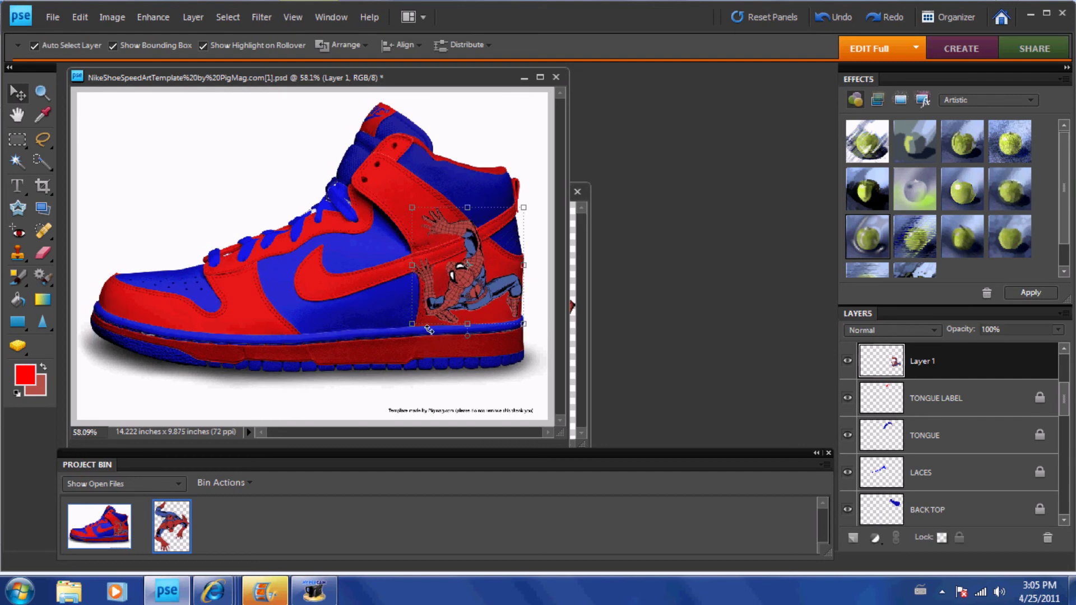
Re-tilt the graphic to about -2.8°, lower it slightly on the heel, and deselect
click(523, 203)
drag(523, 201, 521, 199)
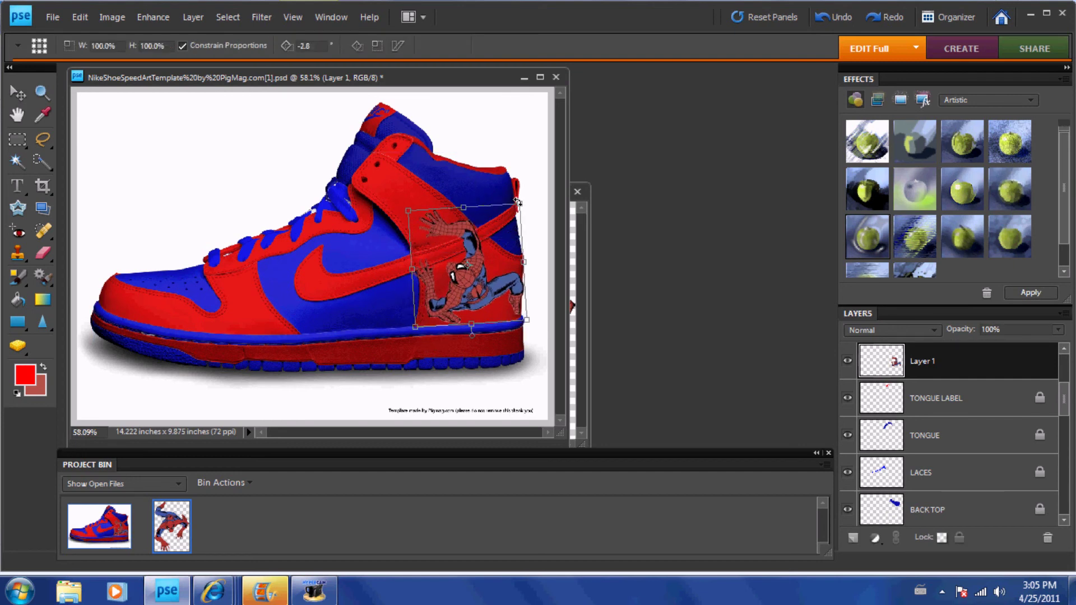
drag(483, 268, 483, 270)
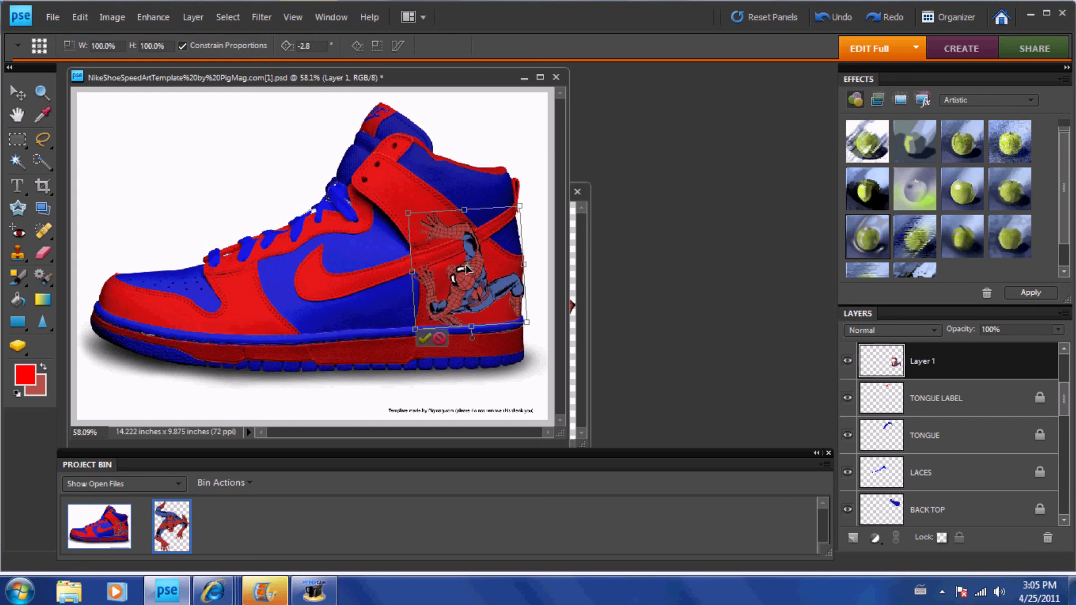
click(427, 340)
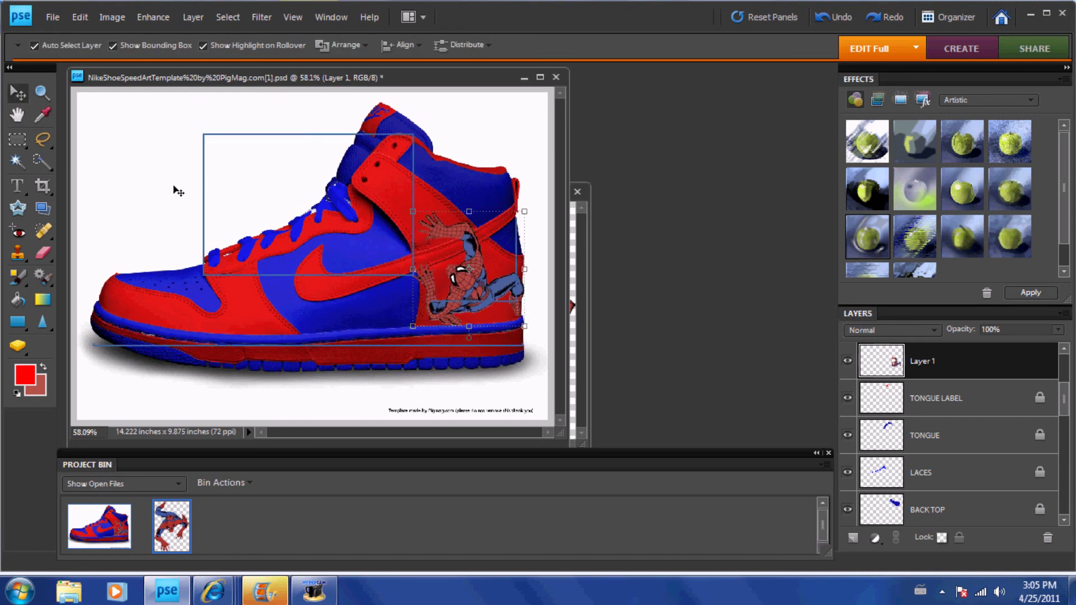
click(156, 151)
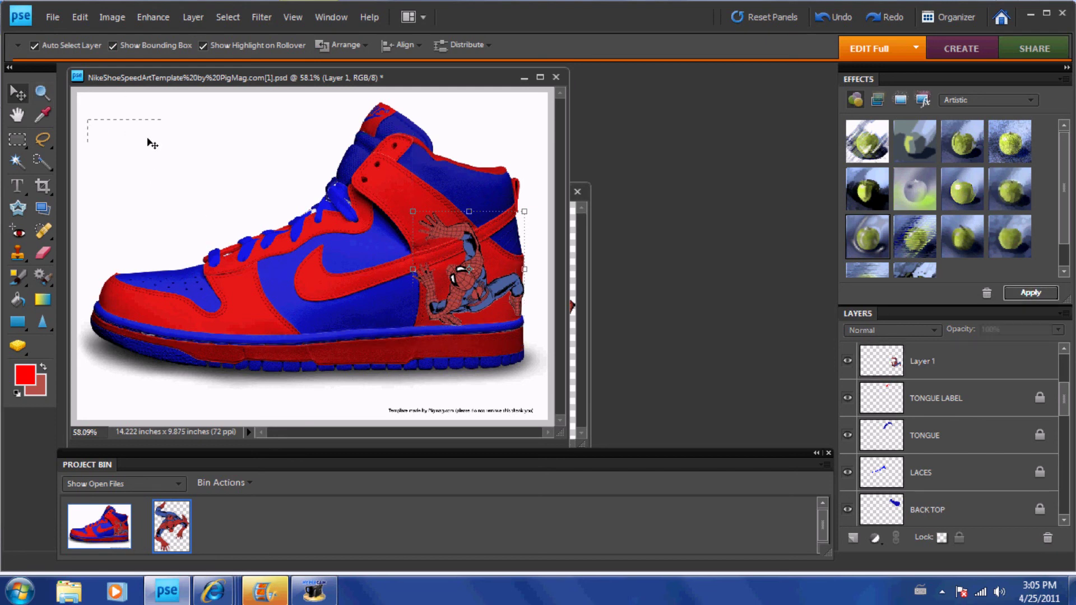
drag(89, 119, 413, 332)
click(199, 152)
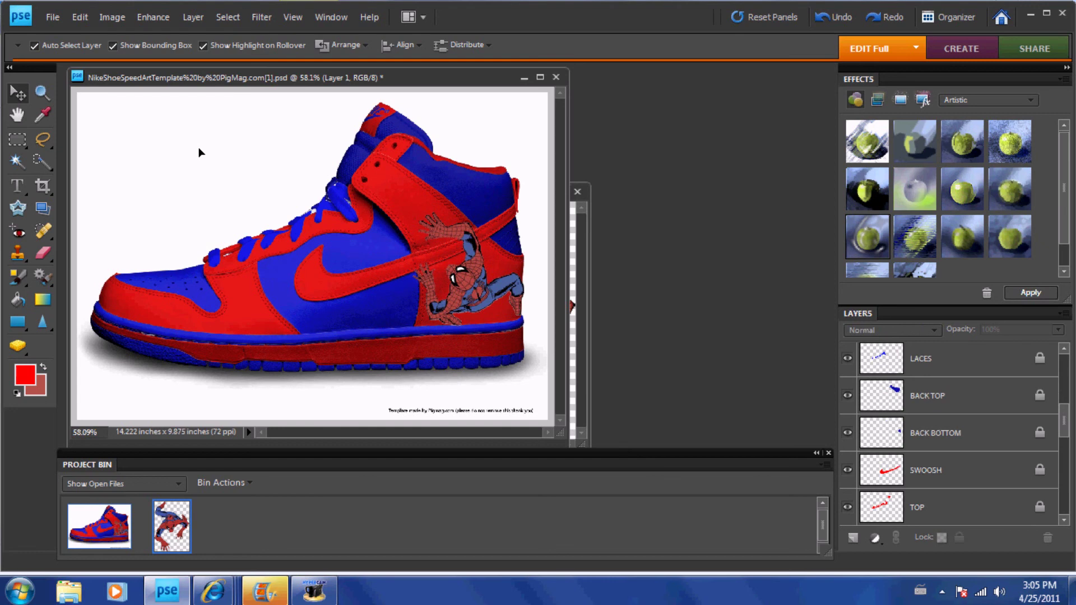